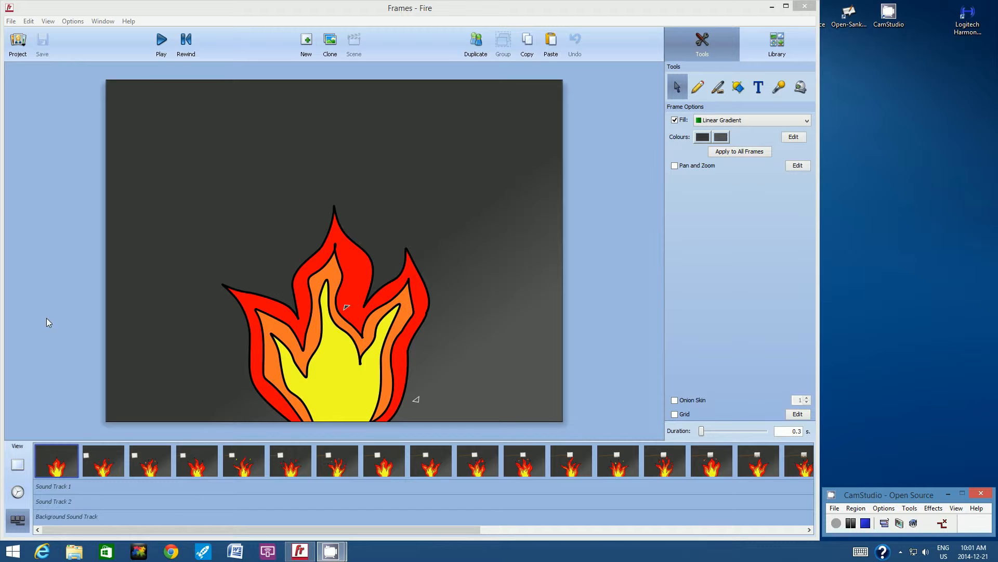
Play the fire animation through to its closing title frame and stop the preview.
click(161, 41)
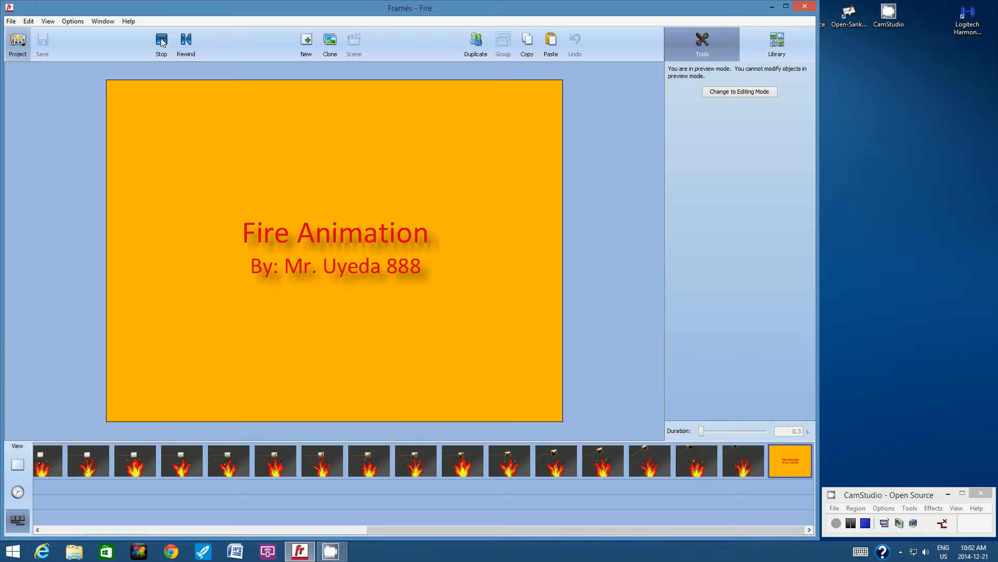
click(162, 42)
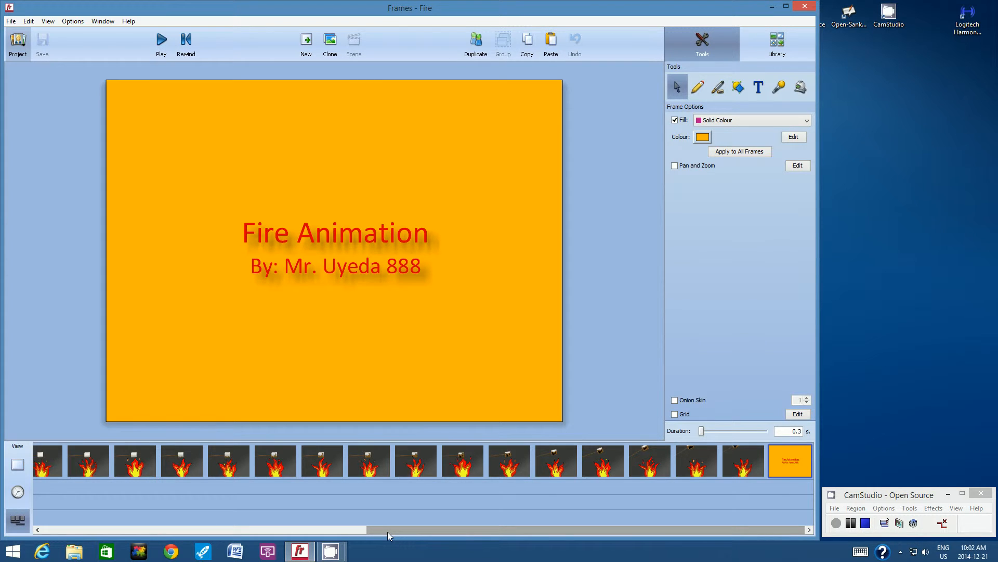
Copy the first seven fire frames and paste them after the title frame at the end of the timeline.
drag(388, 532, 52, 526)
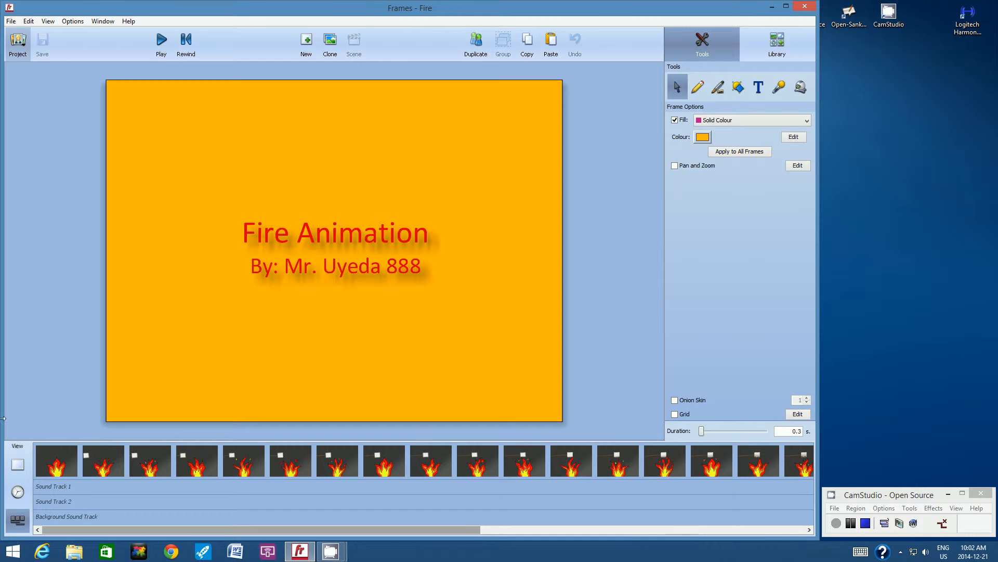
click(51, 450)
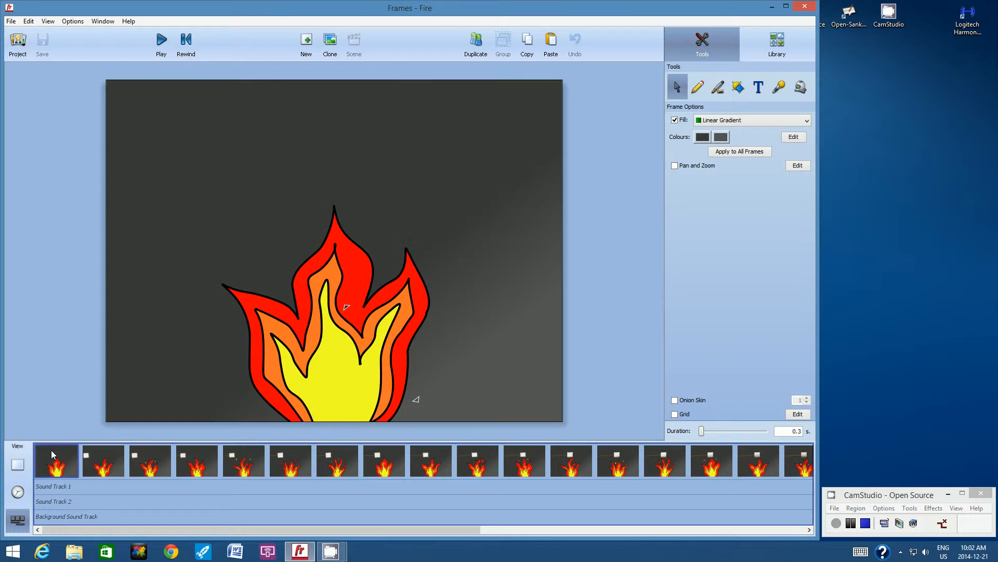
click(113, 453)
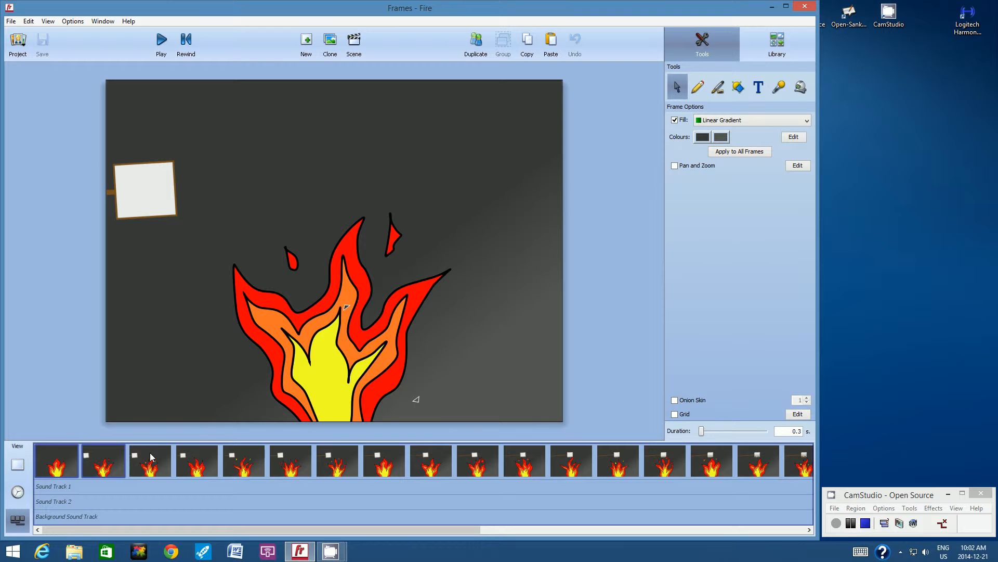
drag(151, 457, 292, 450)
drag(351, 445, 349, 445)
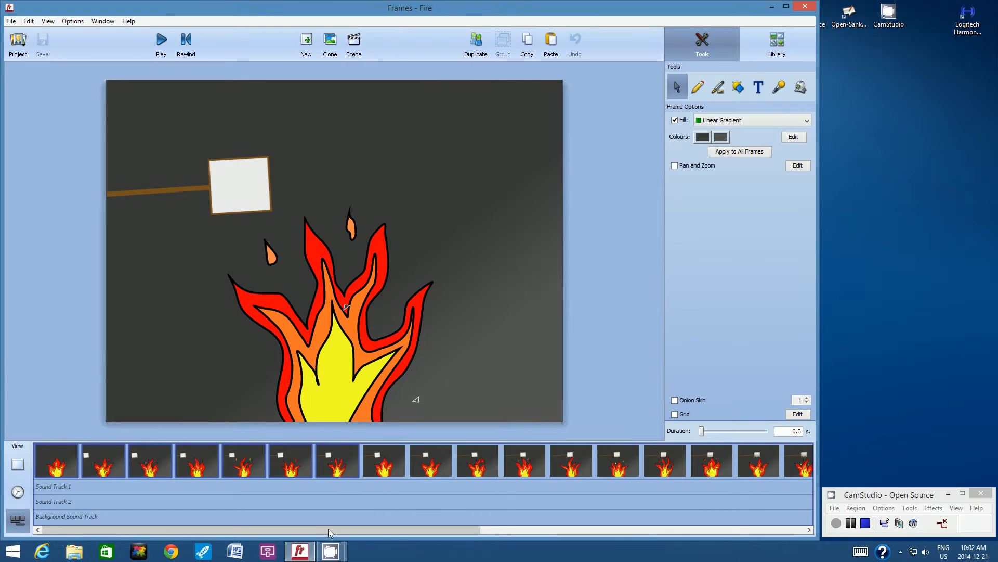
drag(329, 528, 809, 468)
click(787, 459)
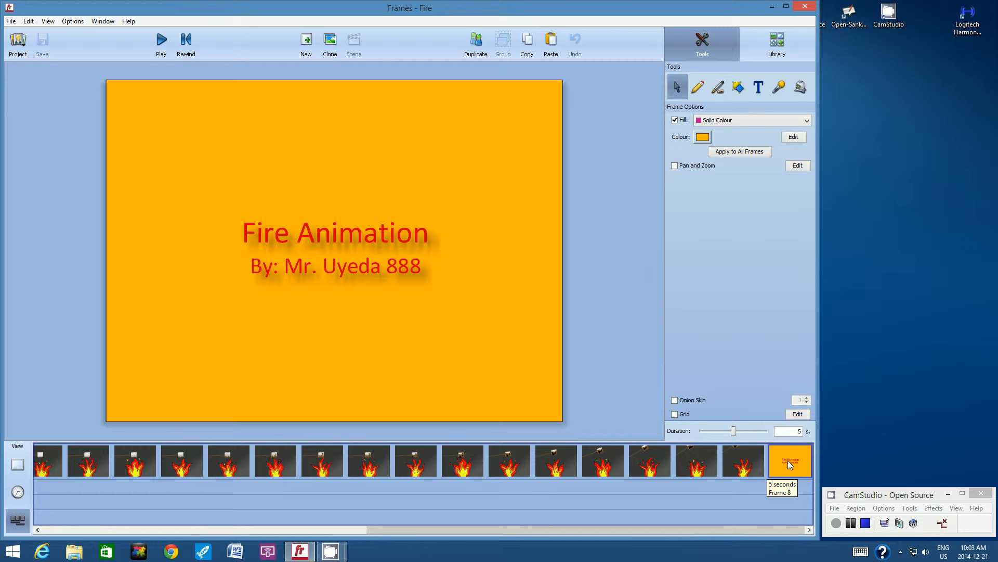
click(553, 46)
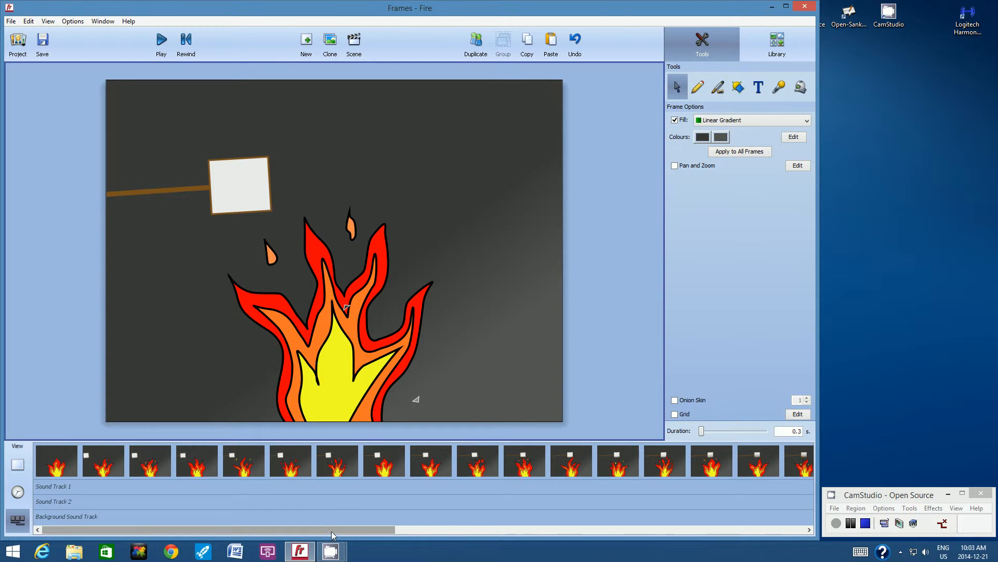
Move the title frame to the end of the timeline, after the seven pasted frames.
drag(334, 529, 749, 532)
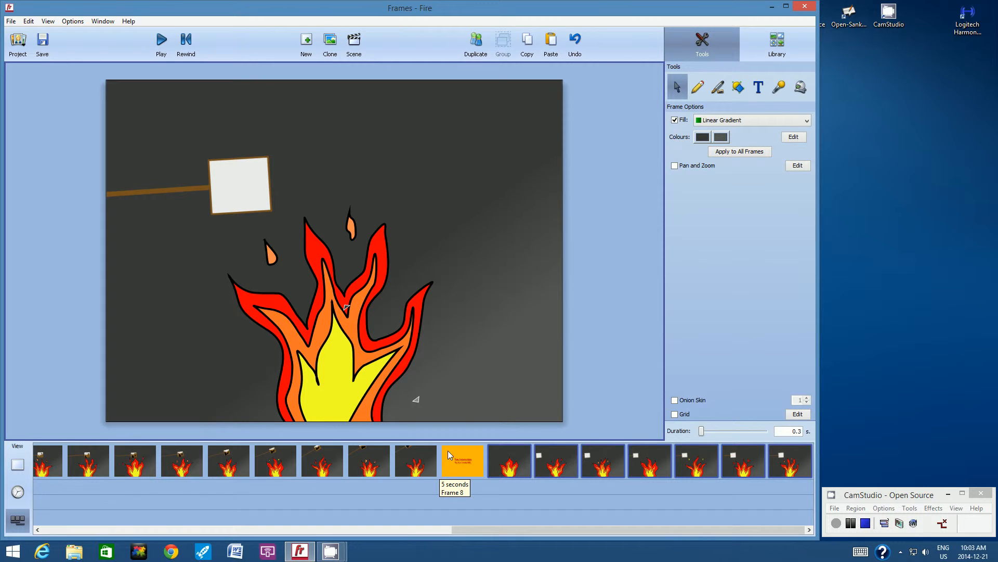
drag(448, 450, 795, 460)
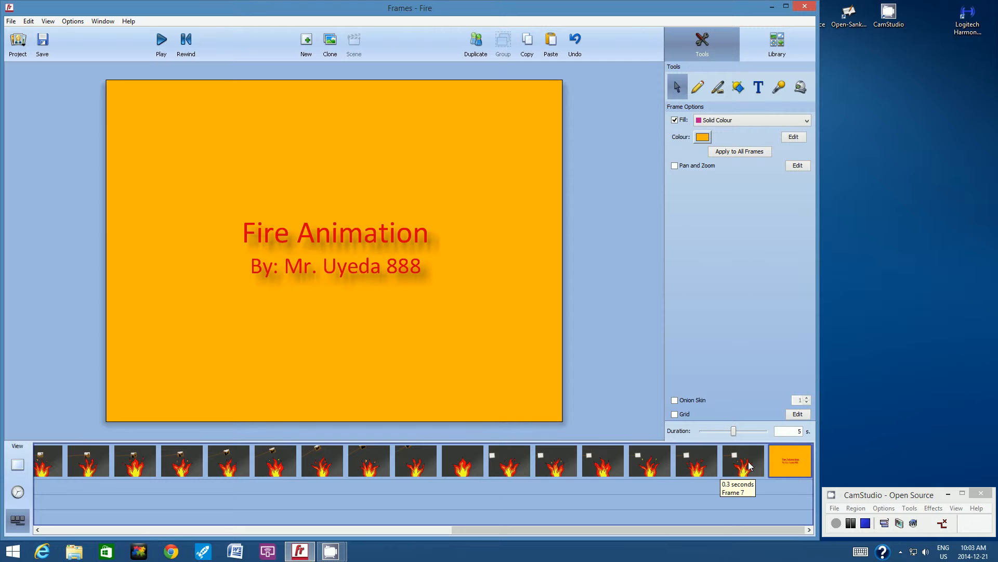
Delete the marshmallow and its stick from the second, third and fourth pasted fire frames.
click(458, 453)
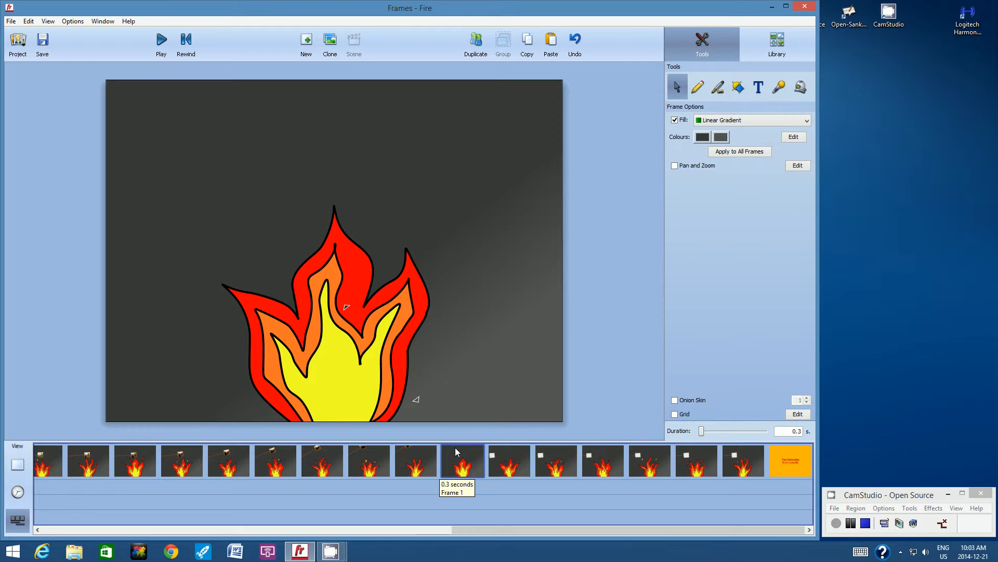
click(503, 456)
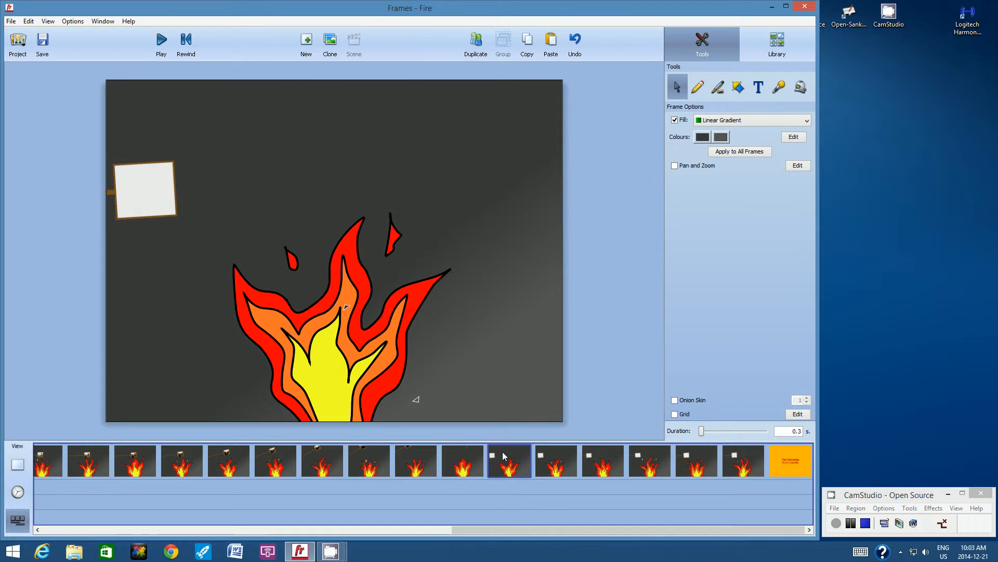
click(165, 205)
key(Delete)
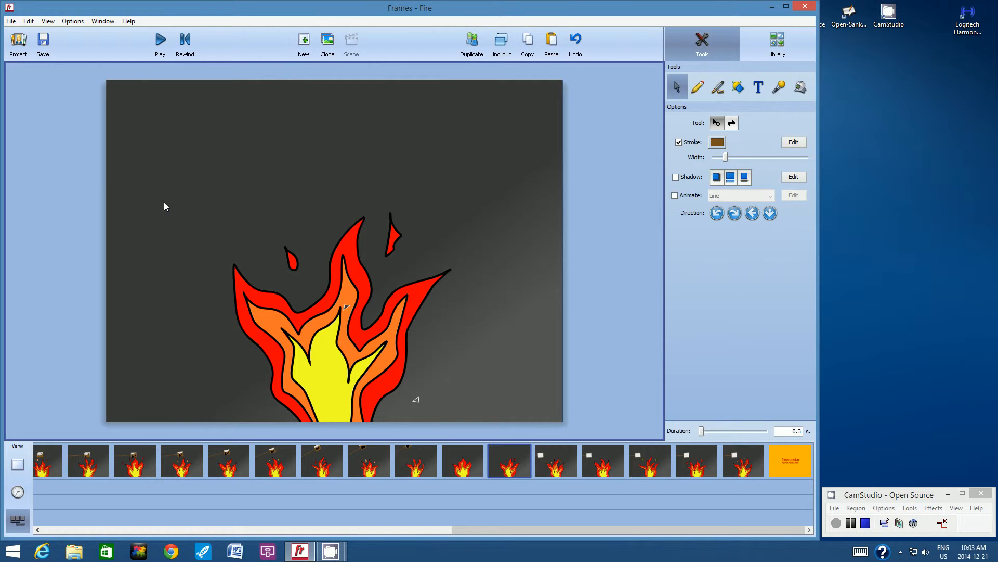
click(556, 460)
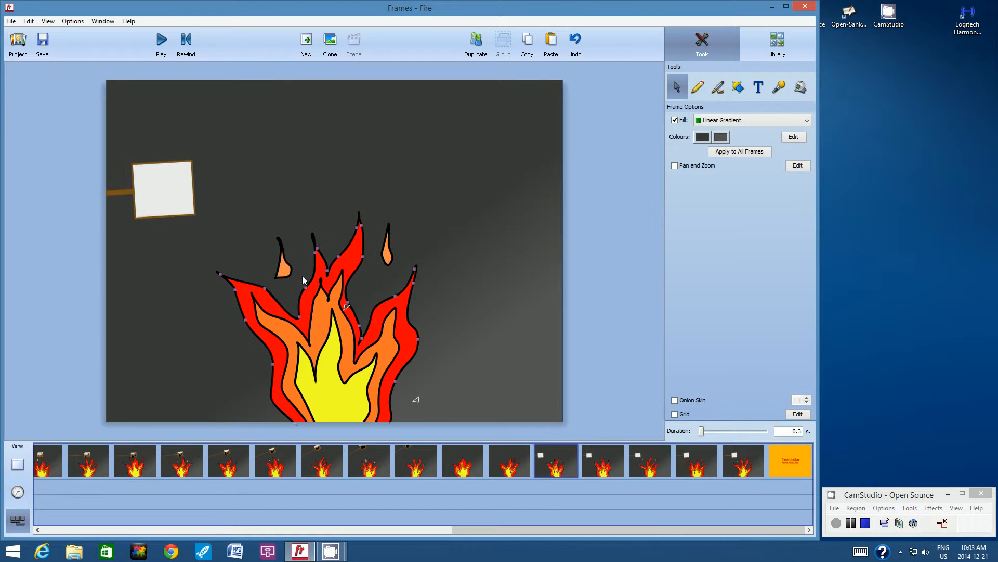
click(179, 208)
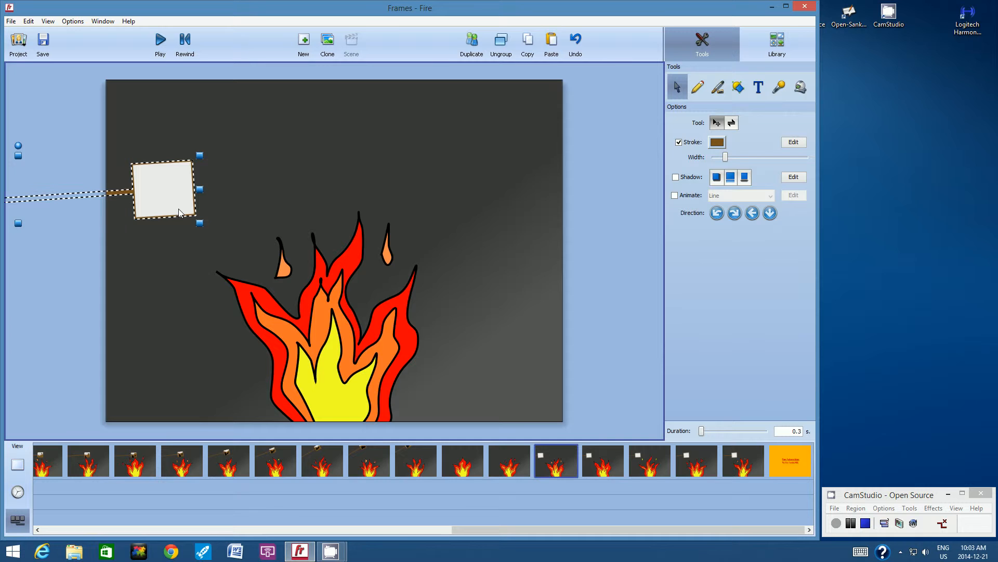
key(Delete)
click(592, 454)
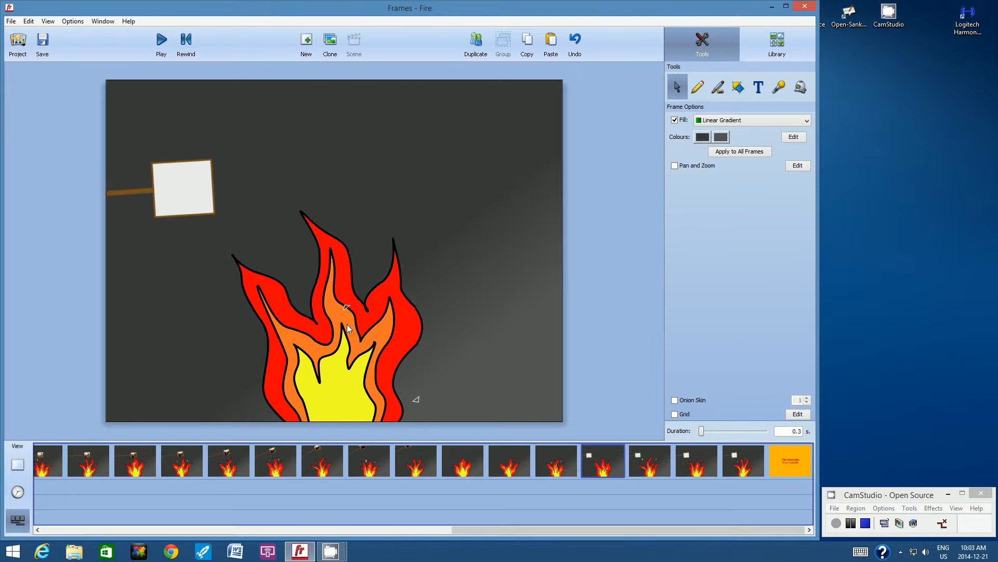
click(202, 196)
key(Delete)
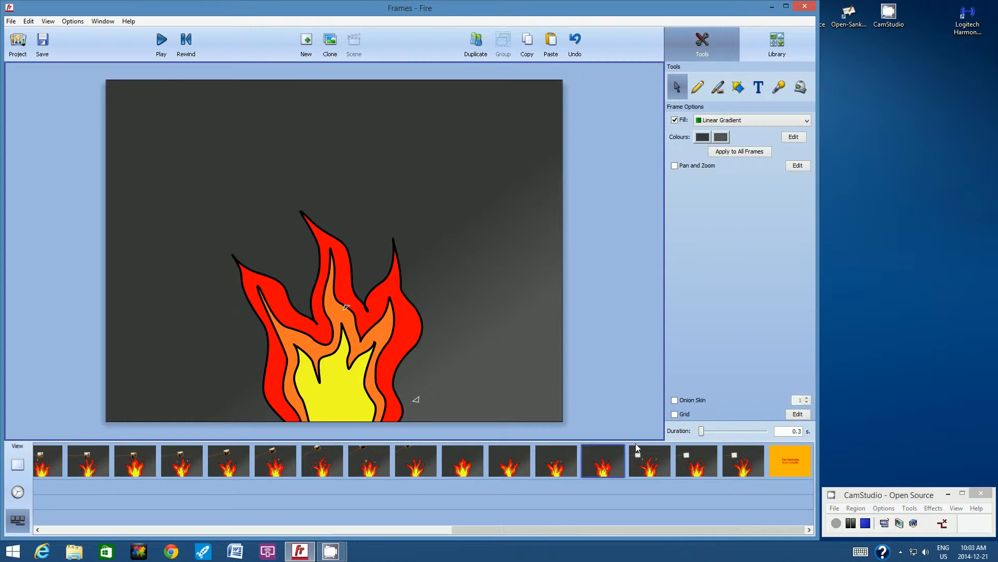
Delete the marshmallow and its stick from the fifth, sixth and seventh pasted fire frames.
click(640, 457)
click(220, 208)
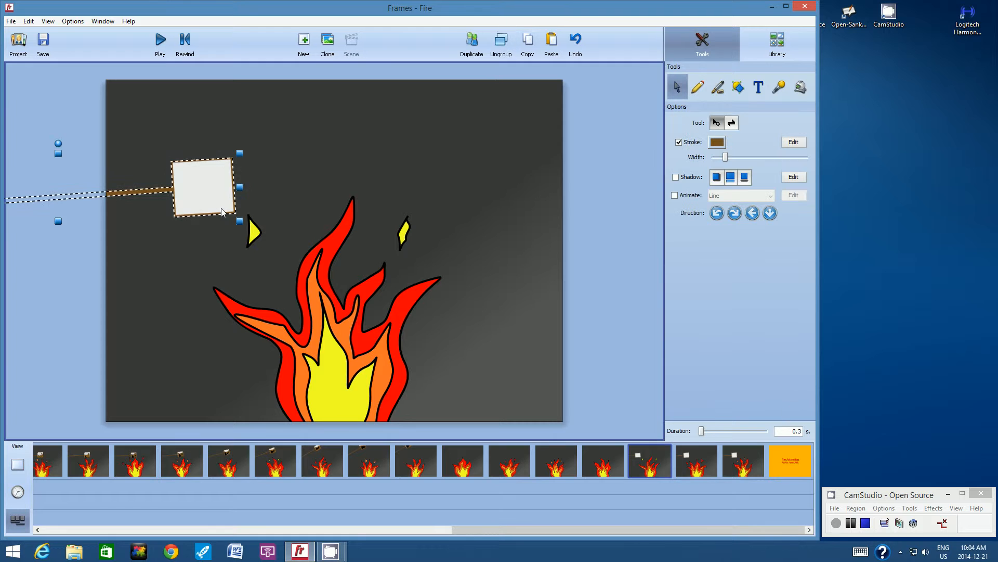
key(Delete)
click(696, 460)
click(237, 193)
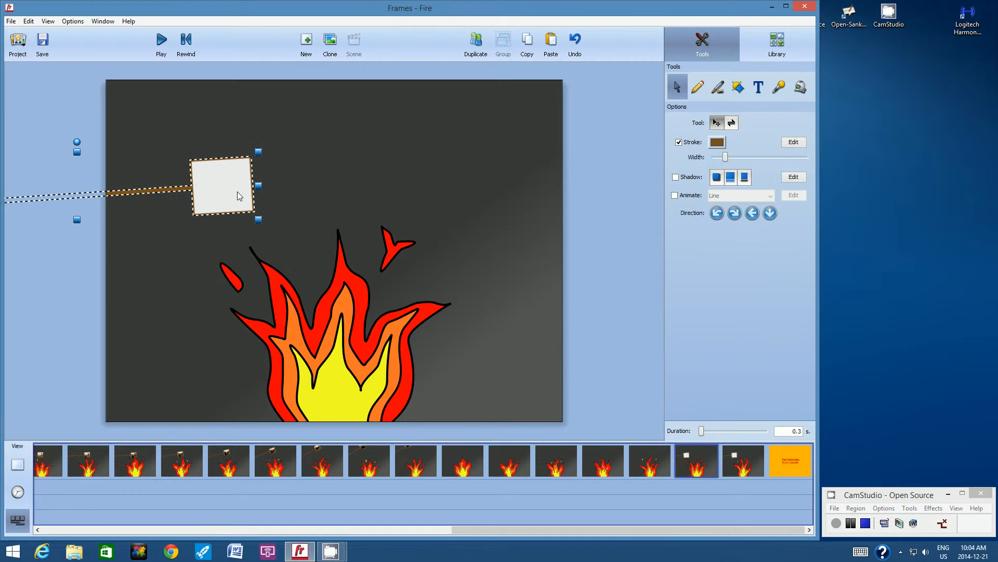
key(Delete)
click(725, 458)
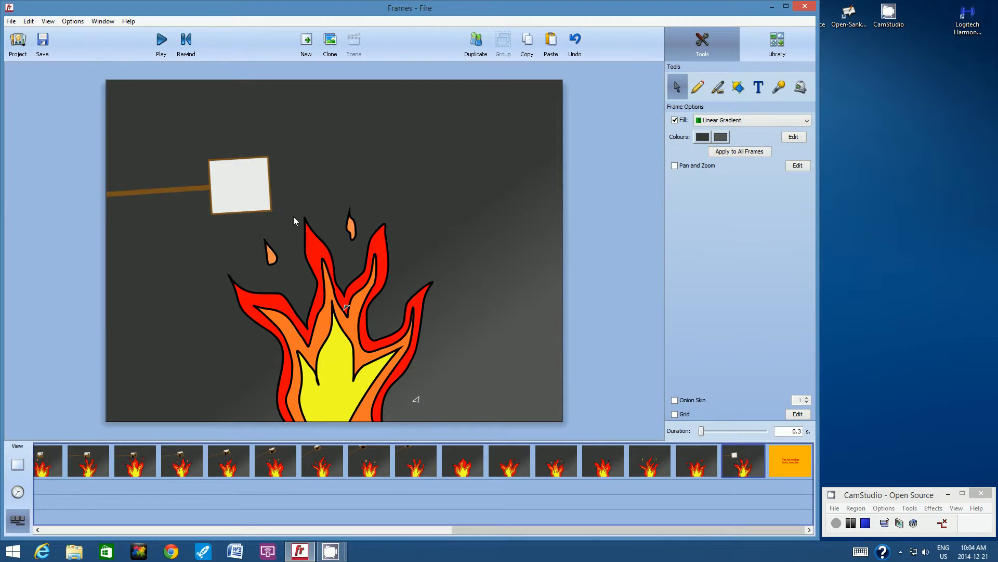
click(268, 204)
key(Delete)
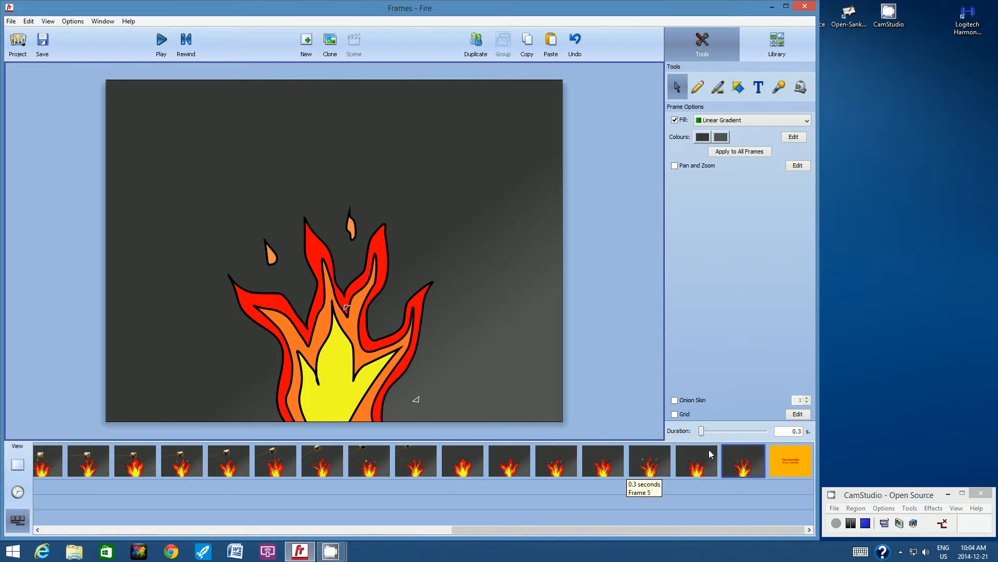
Copy the seven fire-only frames before the title frame and paste them to lengthen the sequence.
click(463, 455)
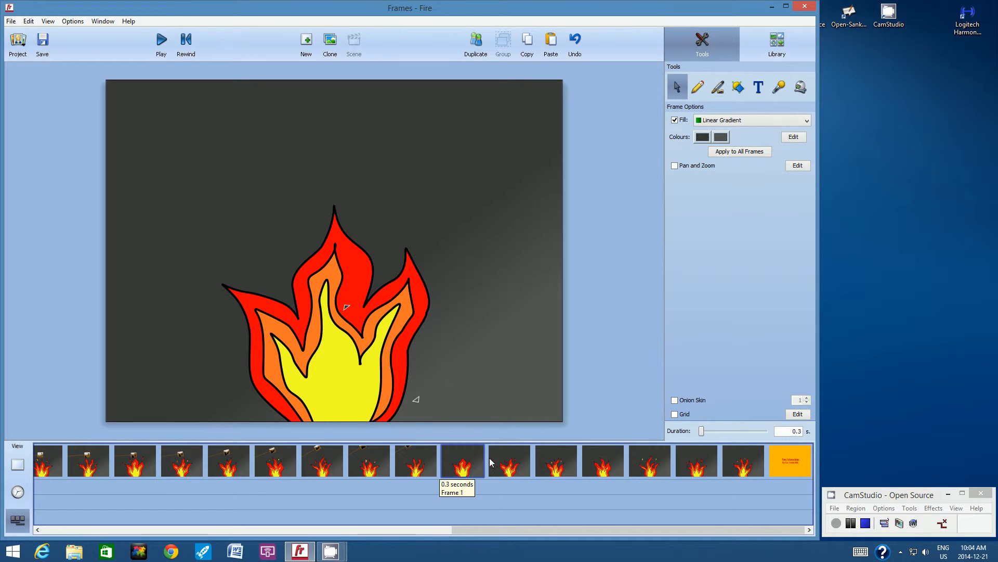
shift+click(511, 454)
shift+click(551, 451)
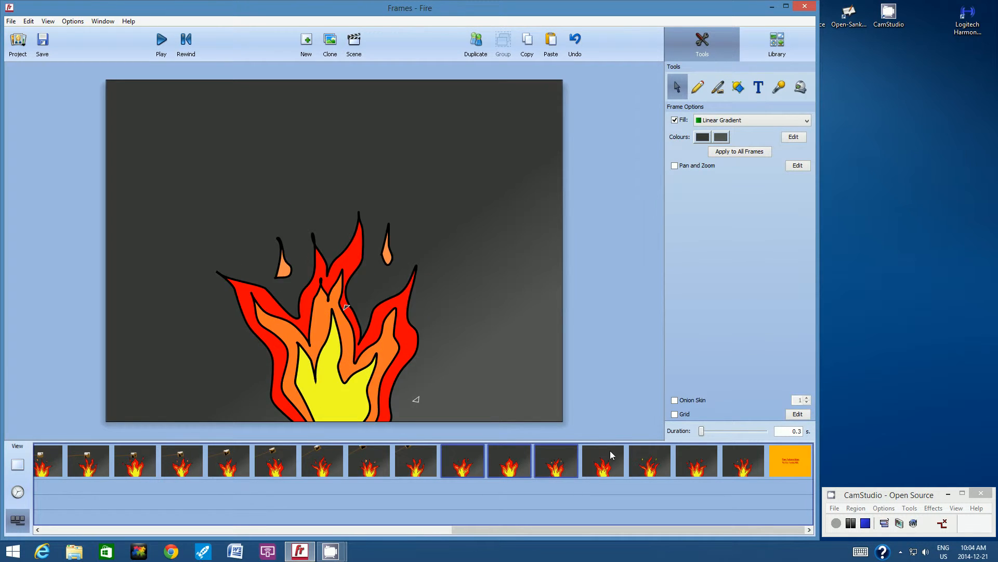
shift+click(613, 450)
shift+click(655, 455)
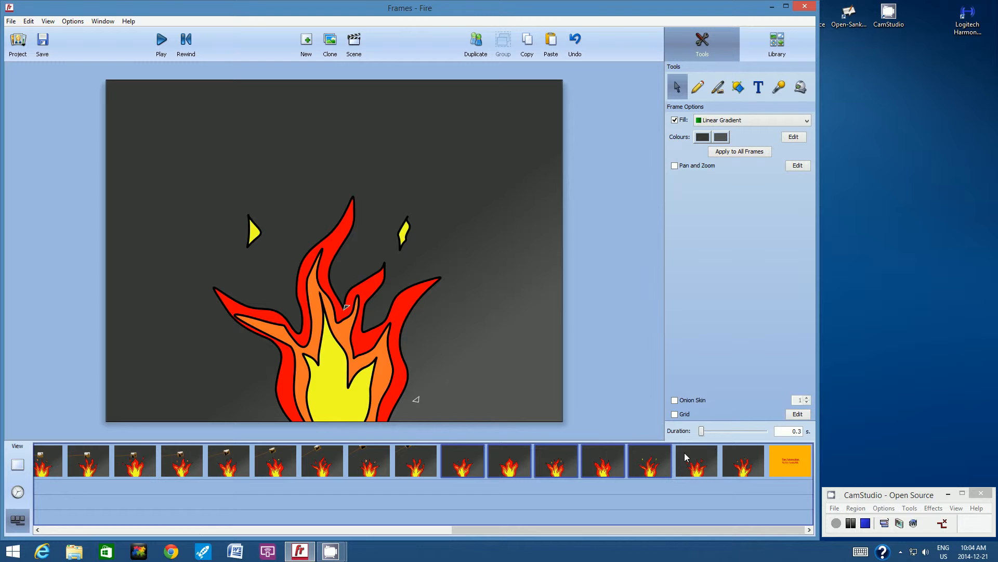
shift+click(699, 453)
shift+click(744, 460)
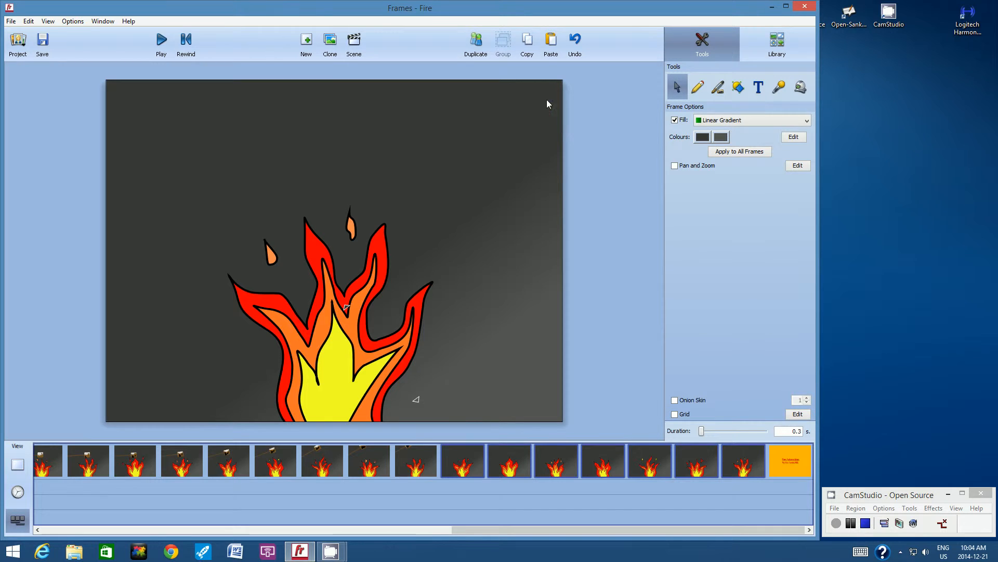
click(528, 42)
click(551, 41)
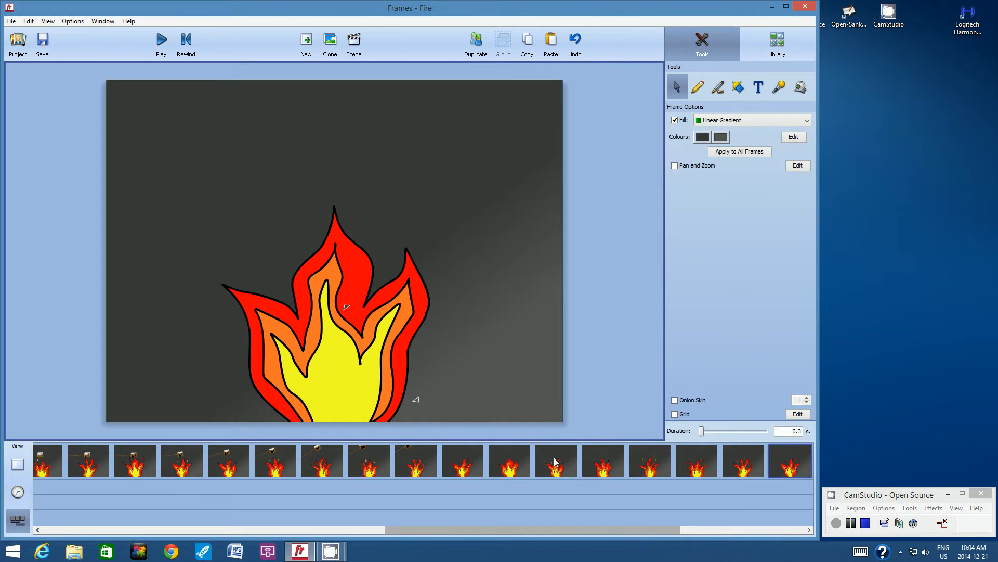
Paste another set of the seven copied fire-only frames before the title frame.
drag(586, 528, 729, 527)
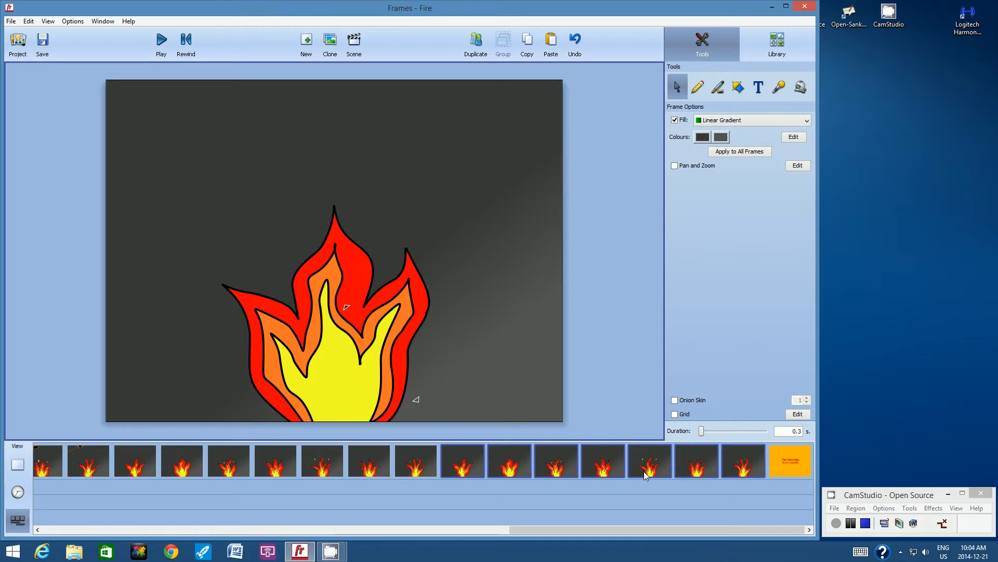
click(550, 47)
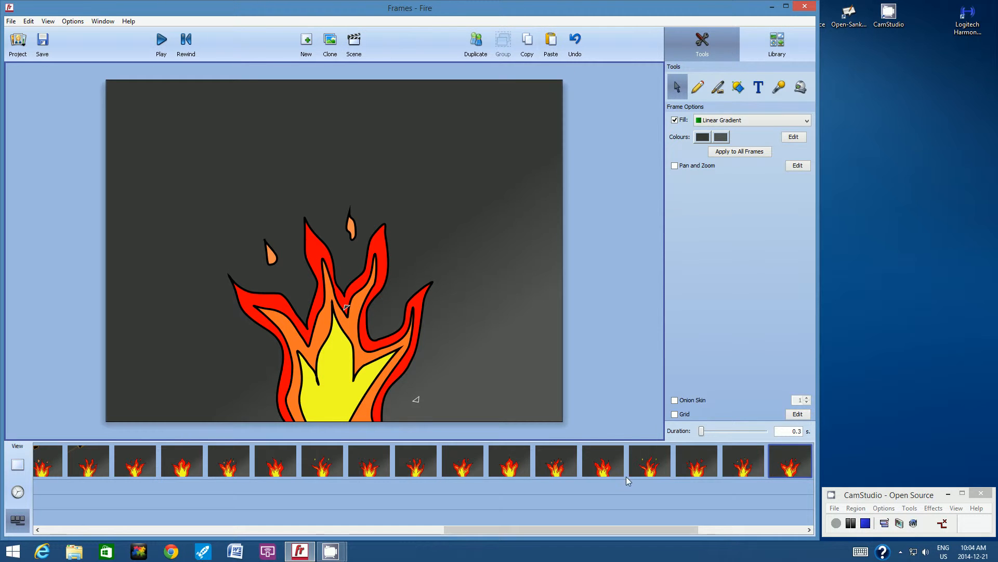
drag(625, 528, 648, 536)
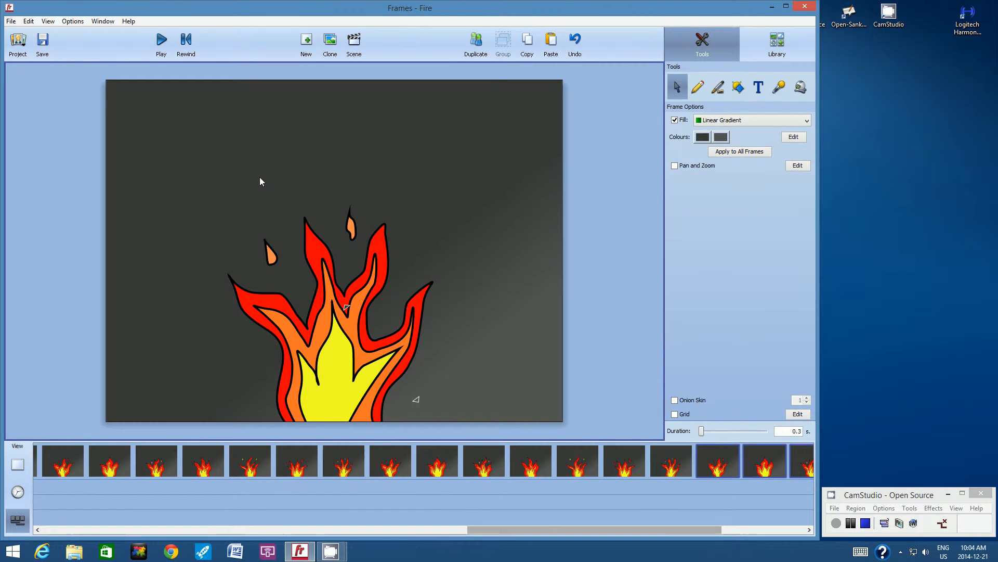
Save the project.
click(11, 21)
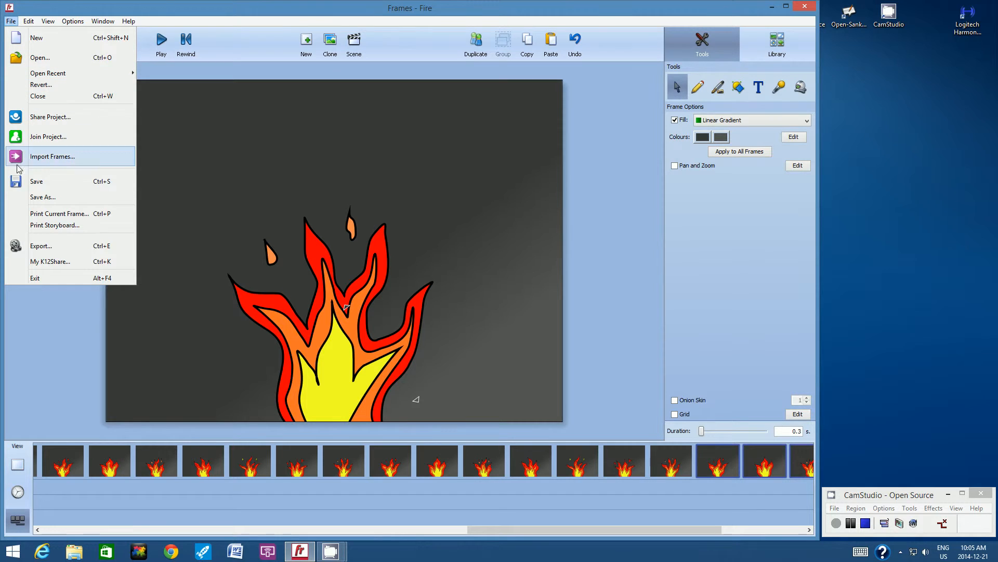
click(36, 183)
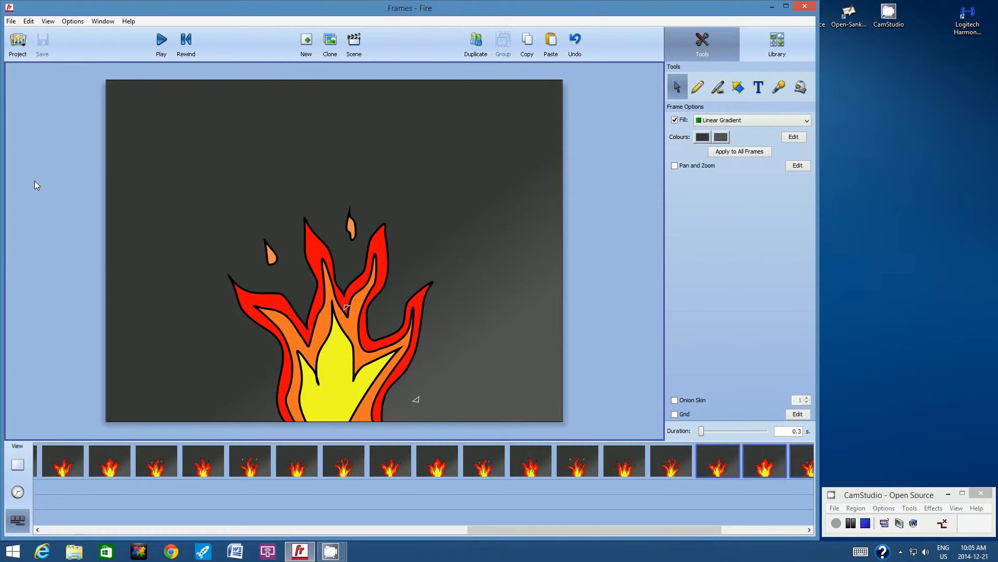
Review the last marshmallow frame and the first three fire-only frames that follow it.
drag(524, 529, 456, 530)
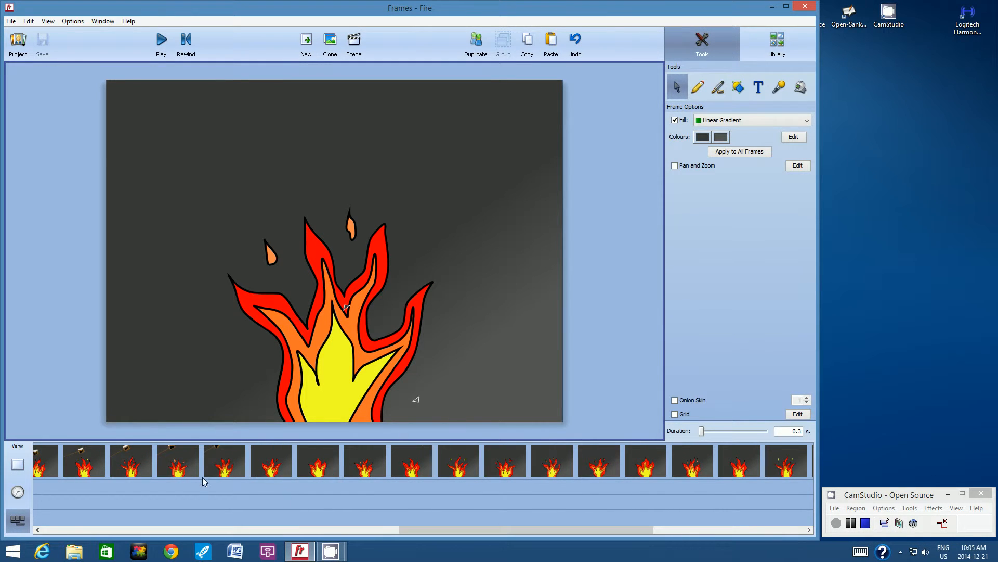
click(211, 455)
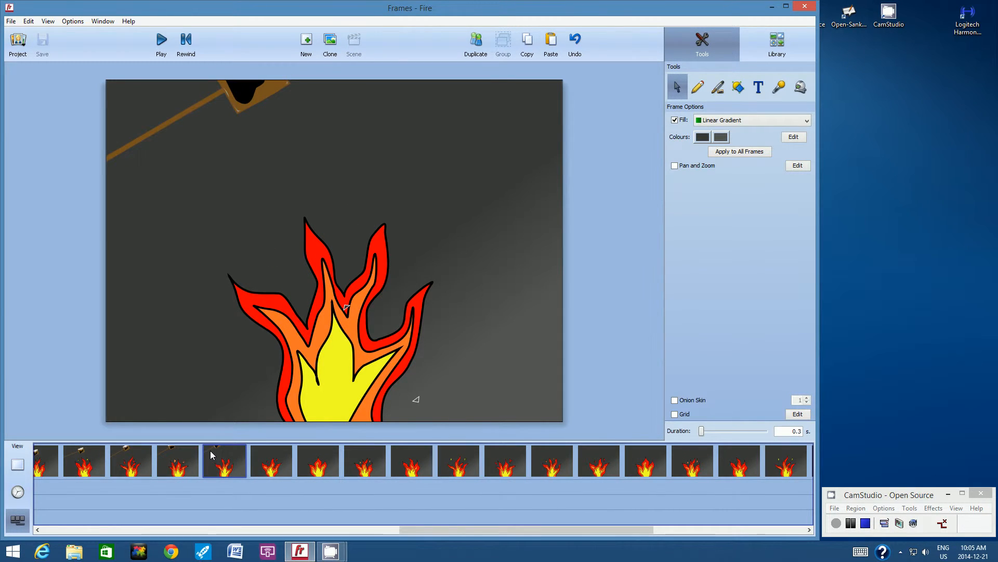
click(286, 464)
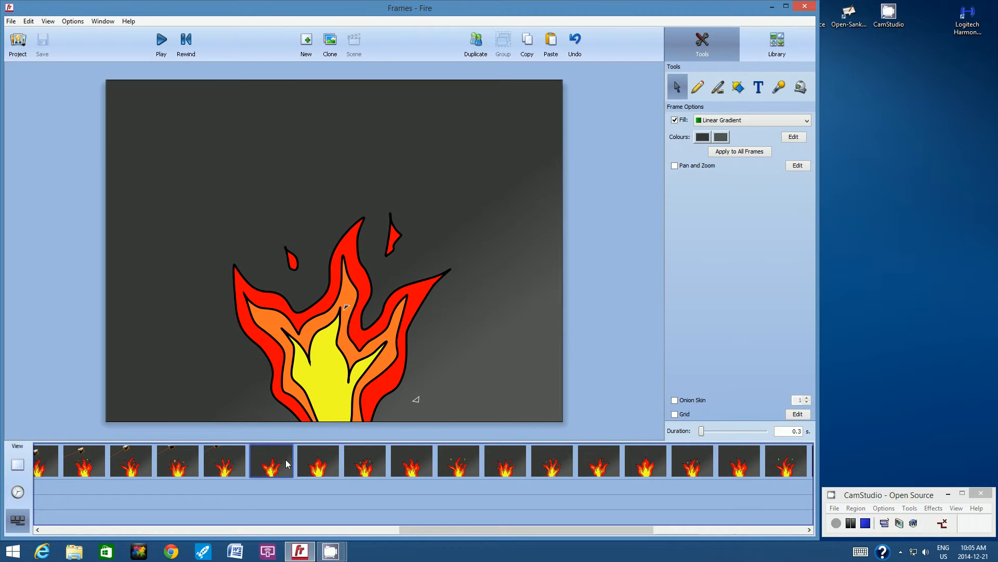
click(328, 454)
click(373, 453)
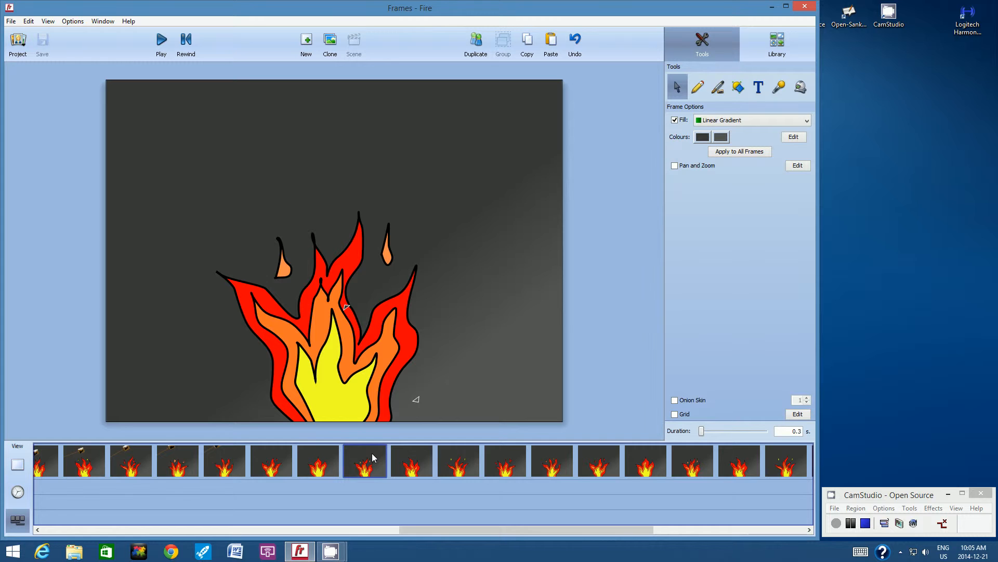
Step through the first six fire-only frames after the marshmallow frames and examine how the flames change.
click(411, 457)
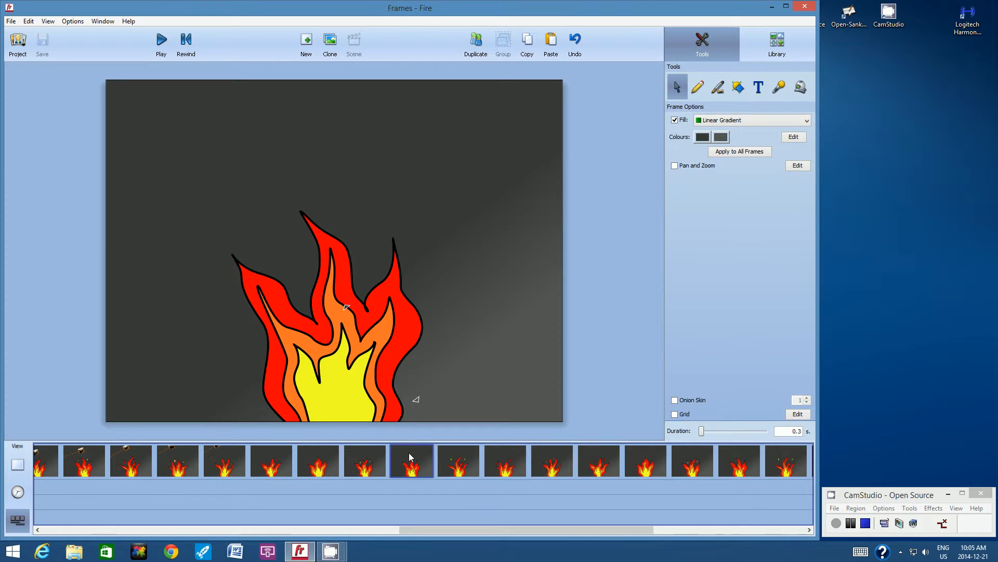
click(456, 457)
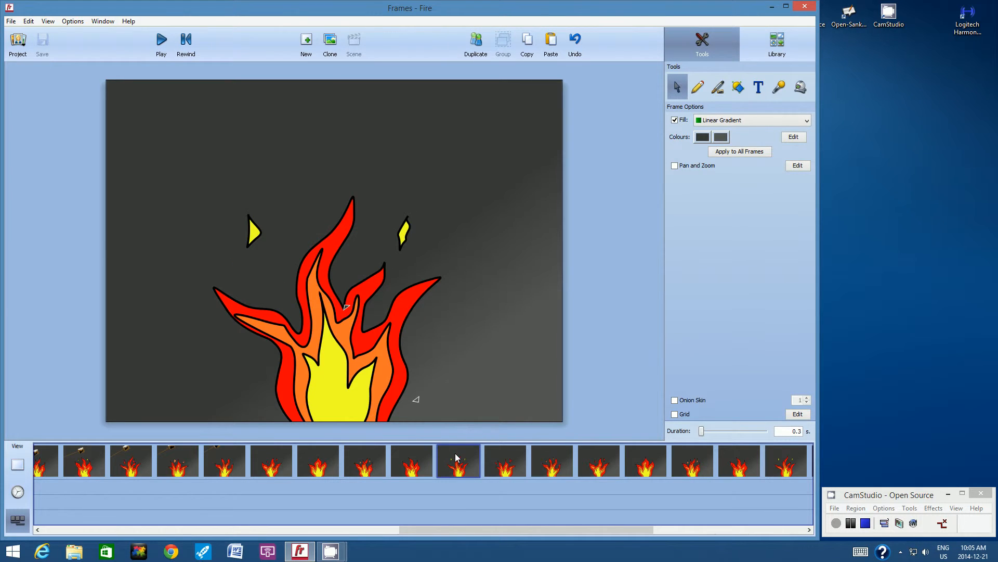
click(266, 460)
click(318, 459)
click(375, 455)
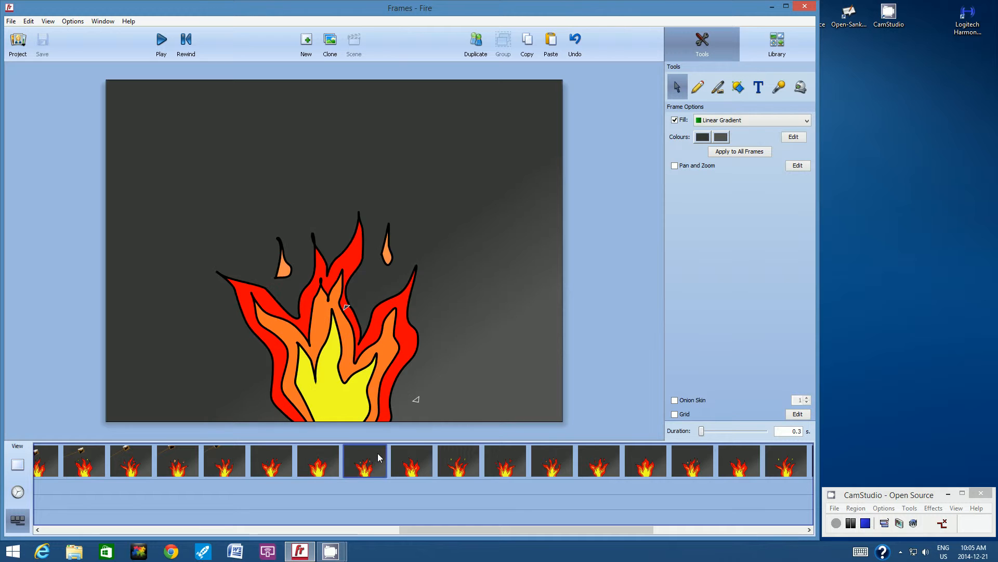
click(420, 452)
click(454, 455)
click(504, 453)
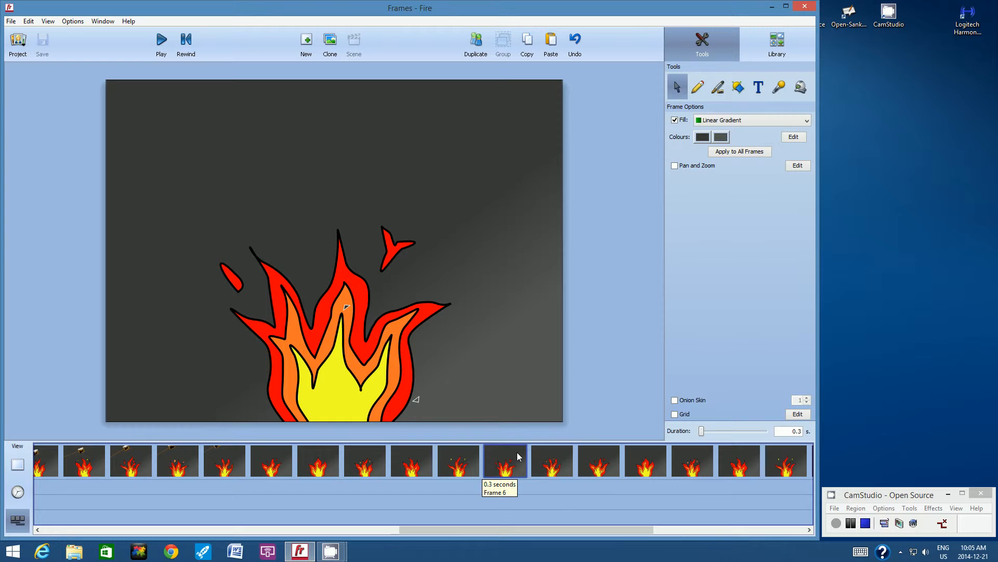
On the eighth fire-only frame, set the Pencil to a dark blue stroke with a bright blue solid colour fill.
click(583, 453)
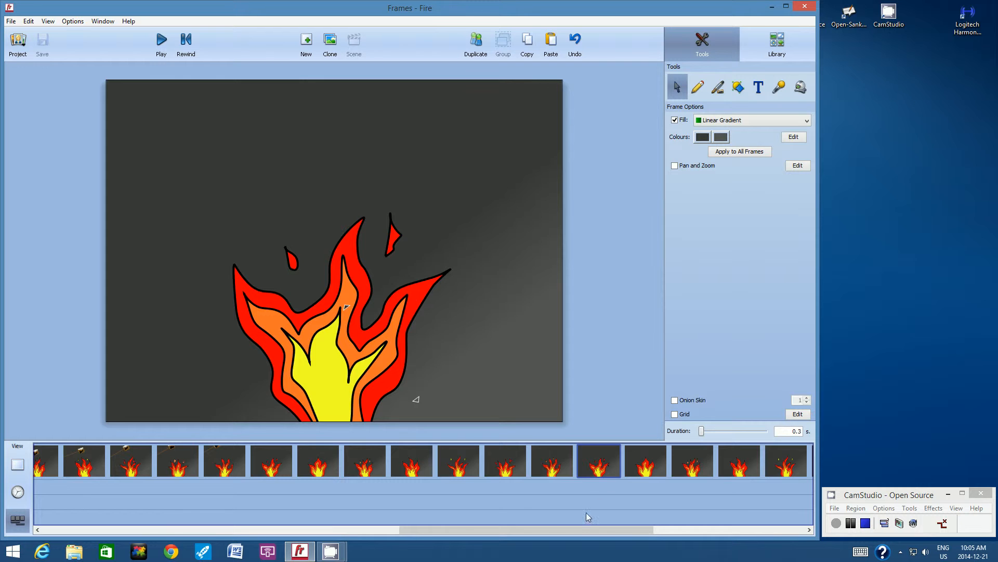
drag(575, 532, 706, 523)
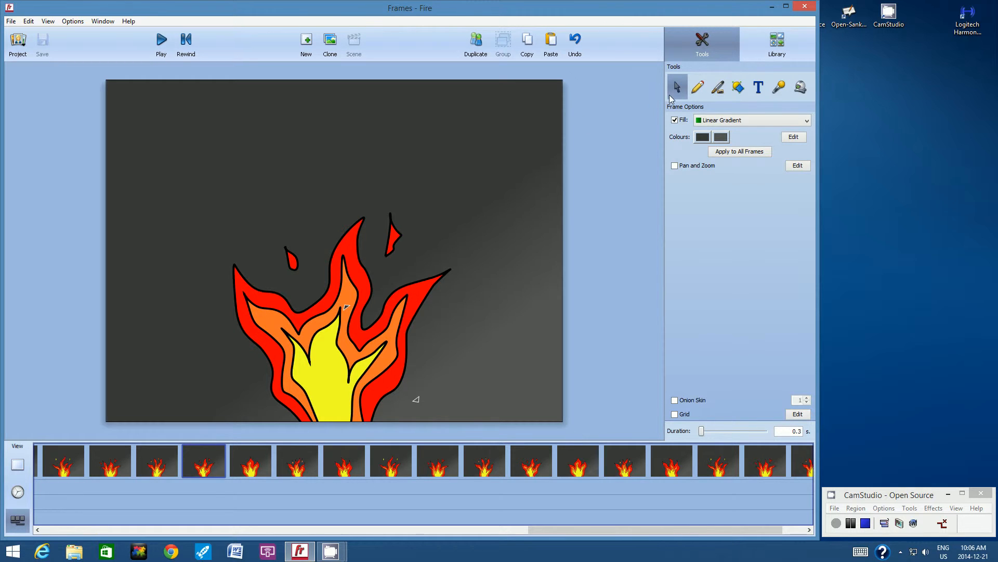
click(702, 86)
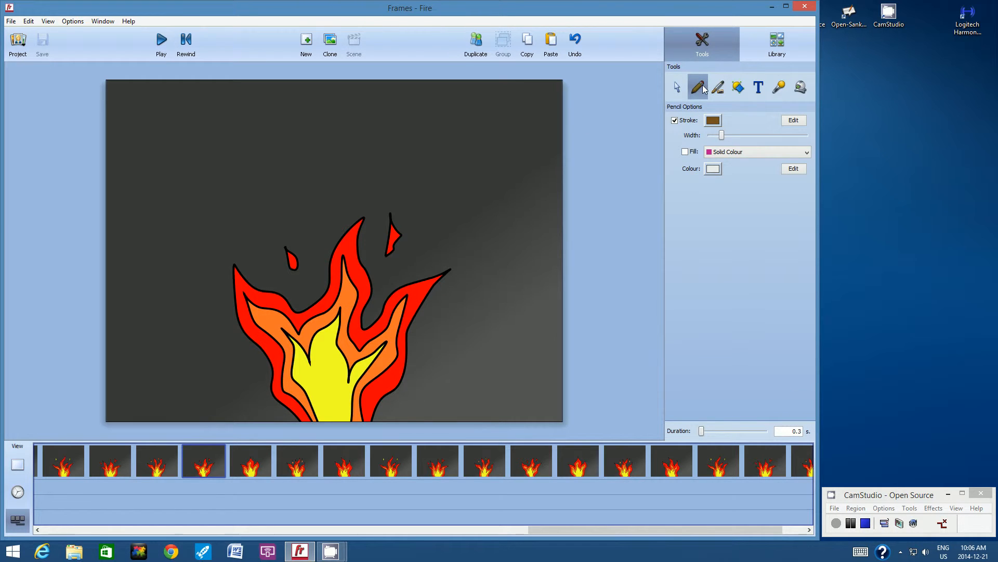
click(712, 121)
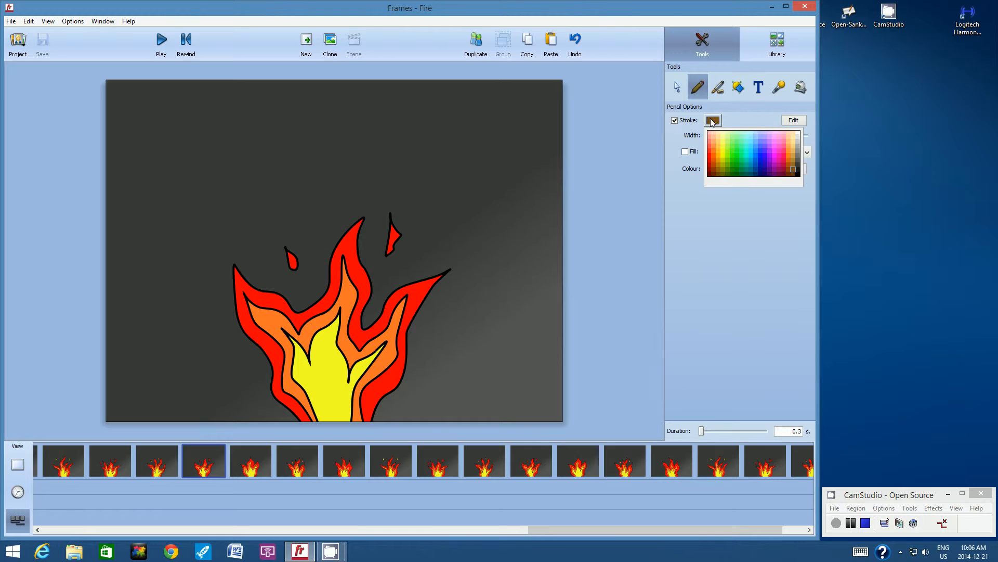
click(761, 173)
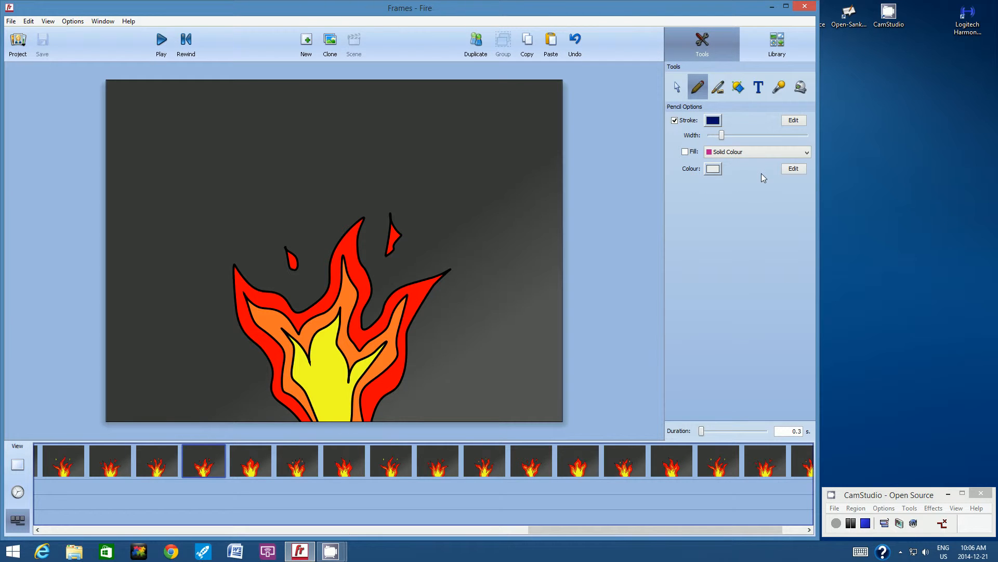
click(685, 151)
click(714, 169)
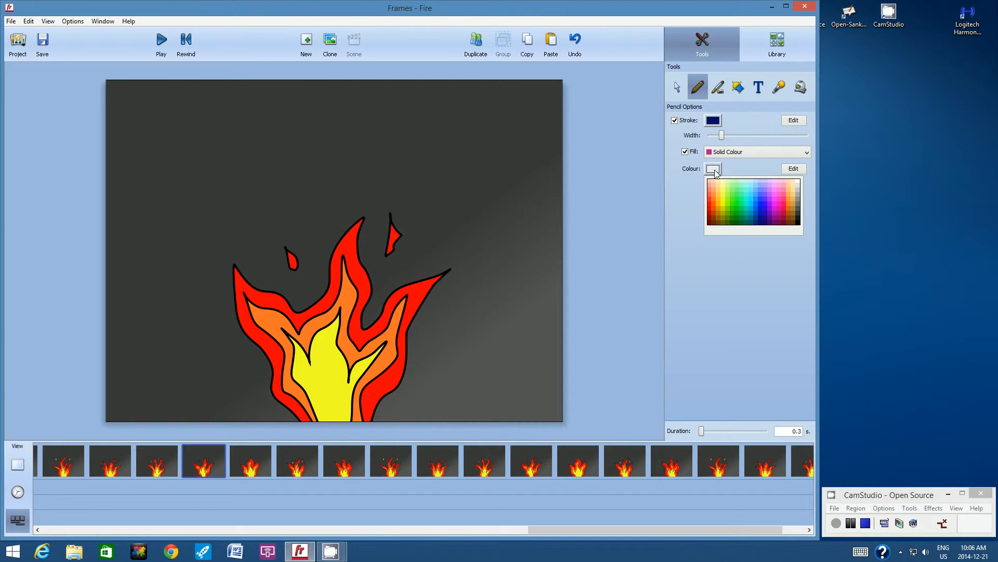
click(758, 196)
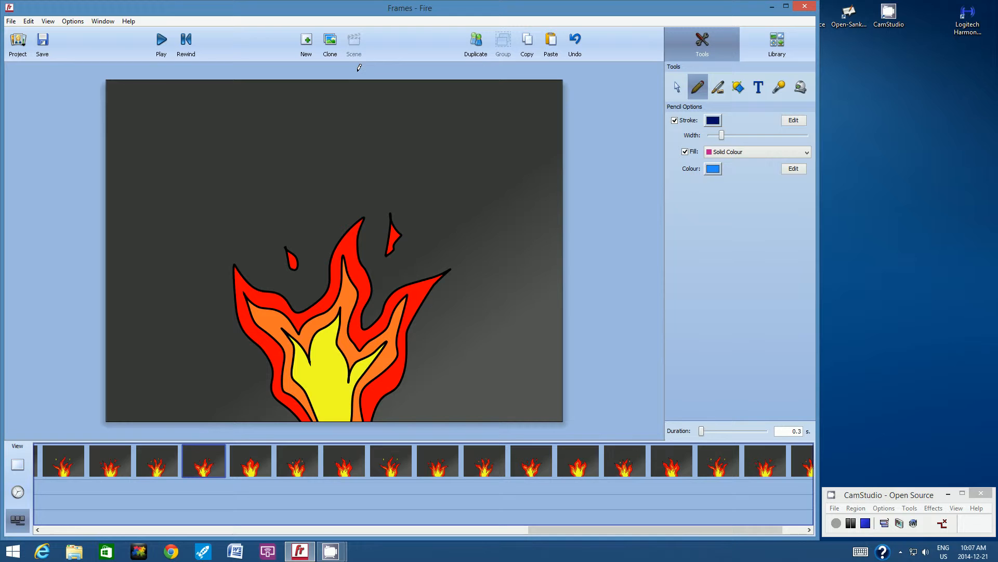
Draw a short blue water stream entering from the frame's upper edge above the flames, undoing the first attempt.
mouse_move(357, 72)
mouse_down()
mouse_move(345, 110)
mouse_move(373, 148)
mouse_move(384, 109)
mouse_move(375, 74)
mouse_up()
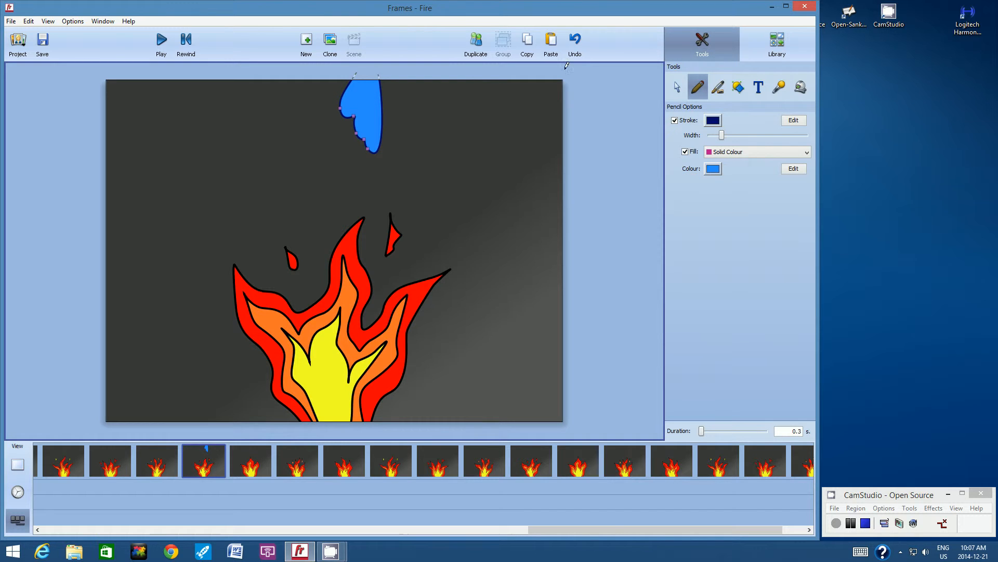
click(576, 41)
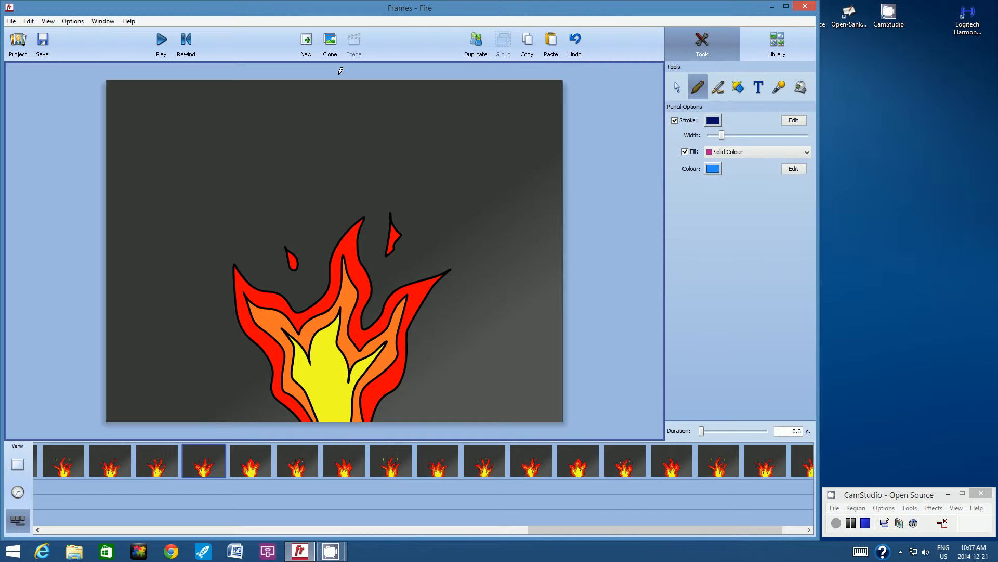
mouse_move(339, 73)
mouse_down()
mouse_move(328, 106)
mouse_move(360, 137)
mouse_move(370, 121)
mouse_move(364, 75)
mouse_up()
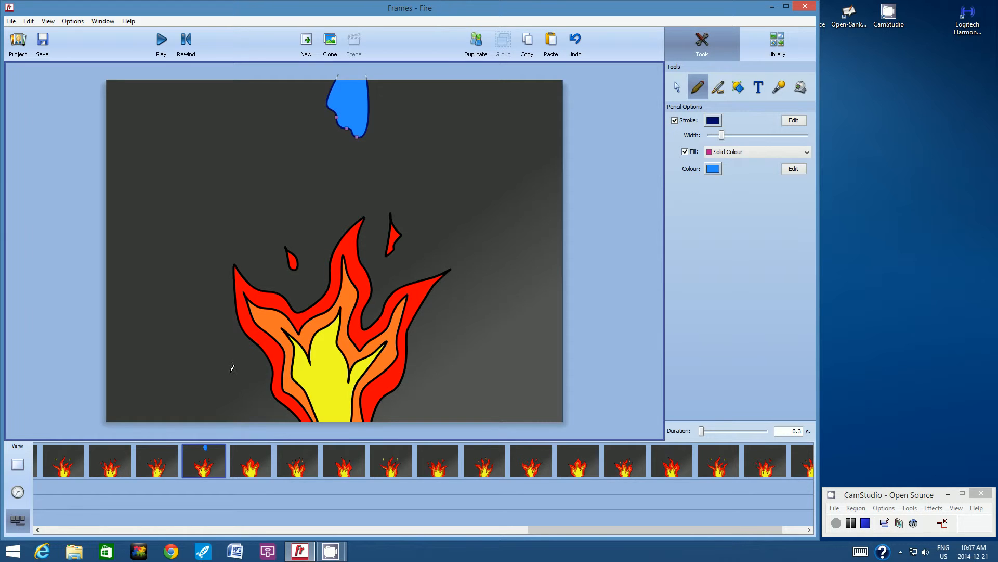
Turn on Onion Skin in the following frame and draw a slightly longer water stream over the previous one's outline.
click(244, 454)
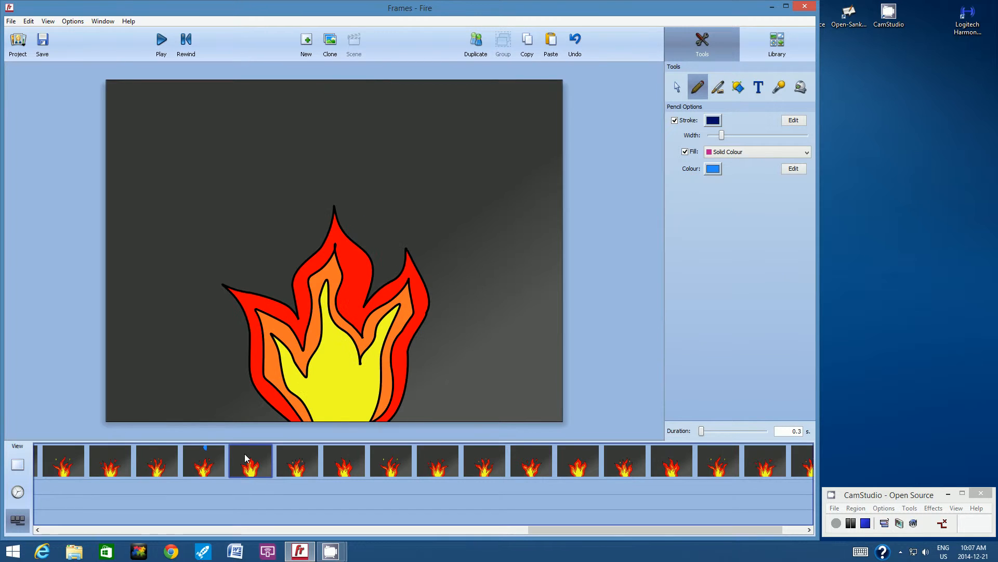
click(48, 21)
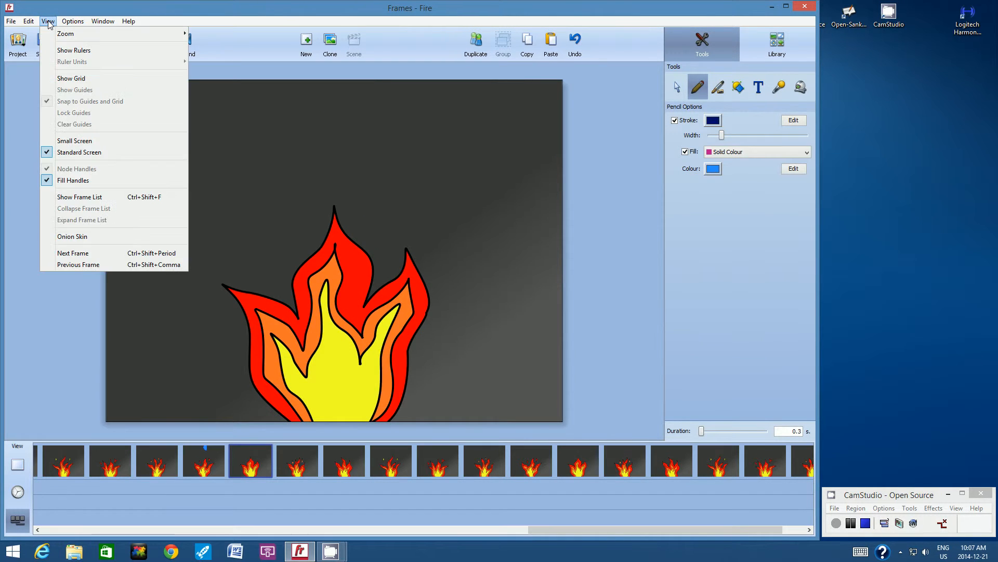
click(63, 236)
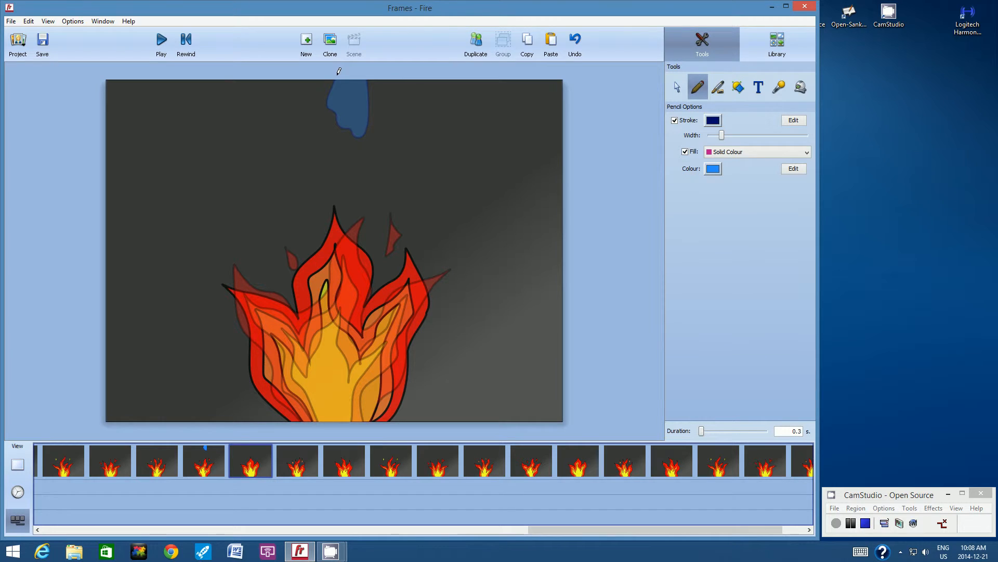
mouse_move(336, 73)
mouse_down()
mouse_move(329, 117)
mouse_move(360, 160)
mouse_move(374, 134)
mouse_move(368, 68)
mouse_up()
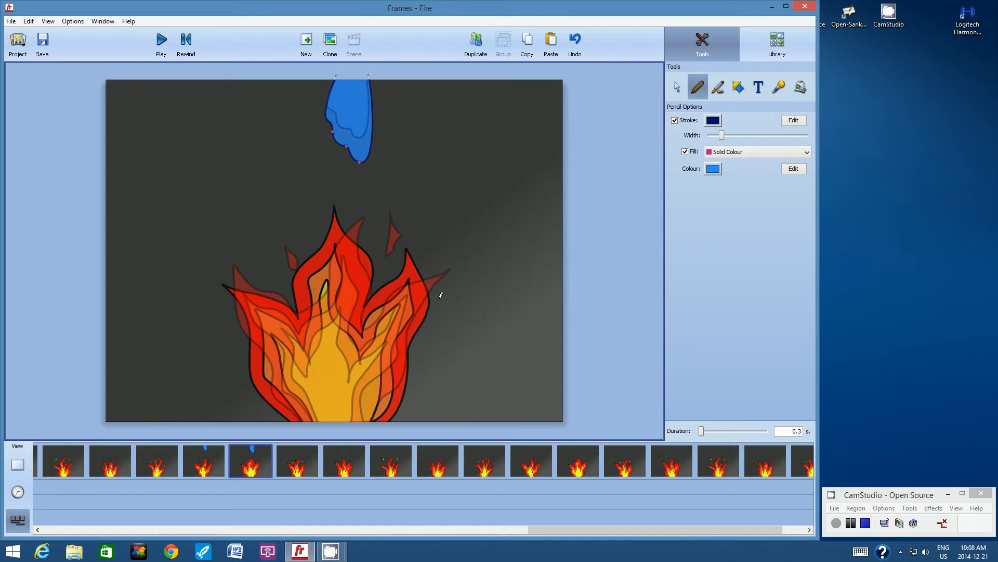
In each of the next two frames, draw a progressively longer blue water stream reaching down to the flame tips.
click(306, 455)
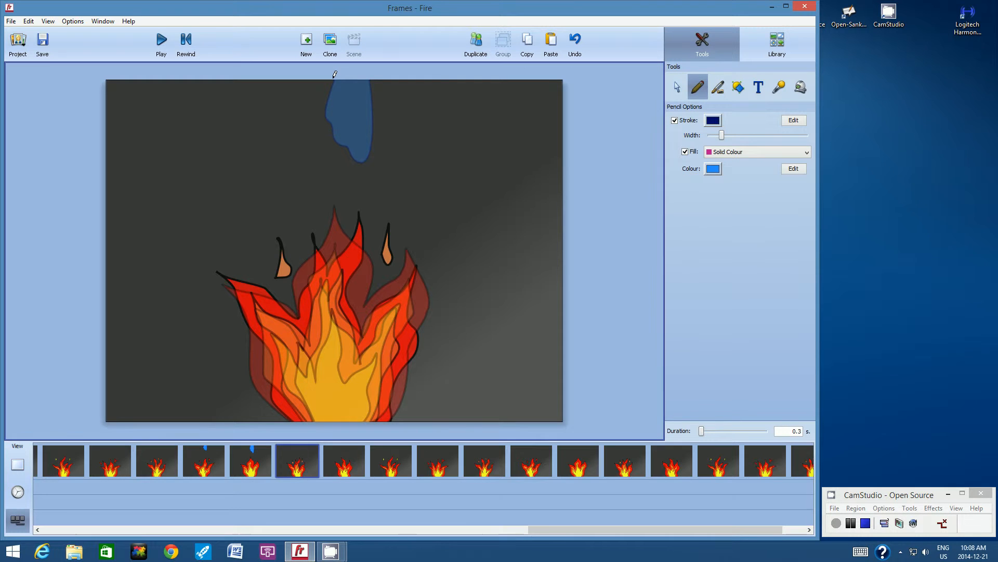
mouse_move(335, 74)
mouse_down()
mouse_move(319, 143)
mouse_move(339, 174)
mouse_move(368, 187)
mouse_move(378, 172)
mouse_move(373, 61)
mouse_up()
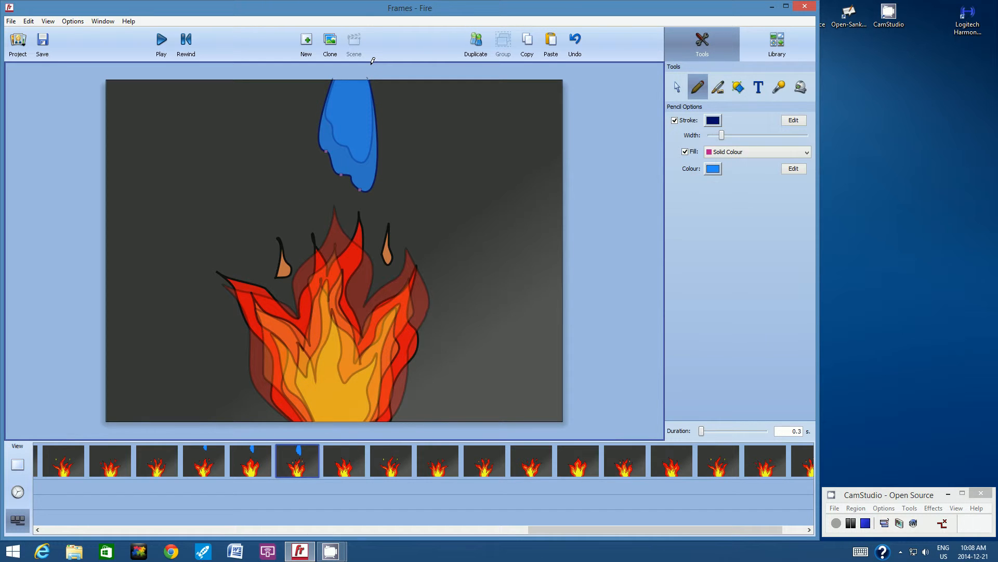
click(350, 454)
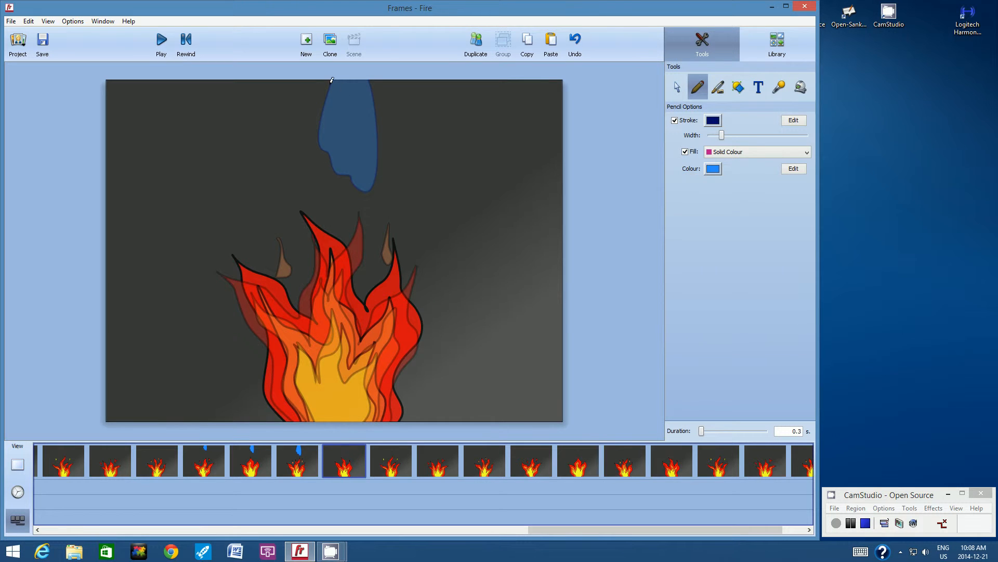
mouse_move(334, 74)
mouse_down()
mouse_move(314, 139)
mouse_move(319, 165)
mouse_move(332, 192)
mouse_move(365, 214)
mouse_move(377, 199)
mouse_move(380, 135)
mouse_move(364, 68)
mouse_up()
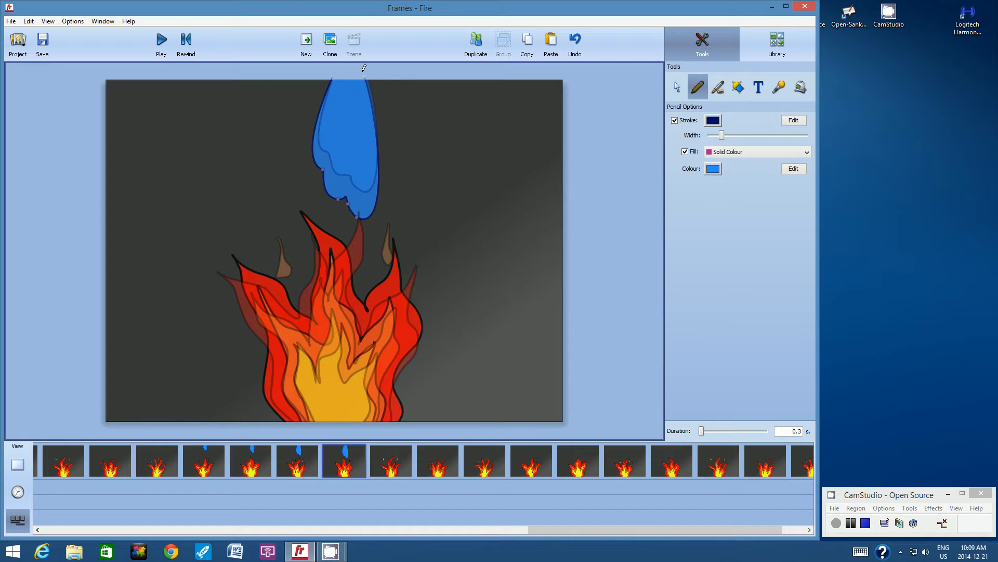
Continue the falling water over the next three frames, drawing each stream longer and wider until it covers the upper flames.
click(377, 448)
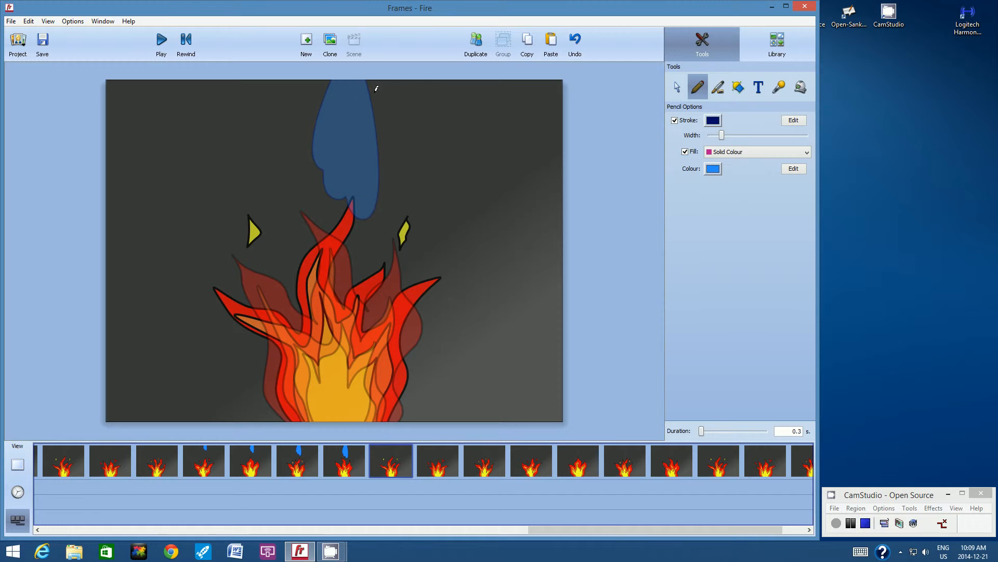
mouse_move(331, 75)
mouse_down()
mouse_move(305, 170)
mouse_move(331, 222)
mouse_move(360, 240)
mouse_move(375, 222)
mouse_move(379, 185)
mouse_move(366, 78)
mouse_up()
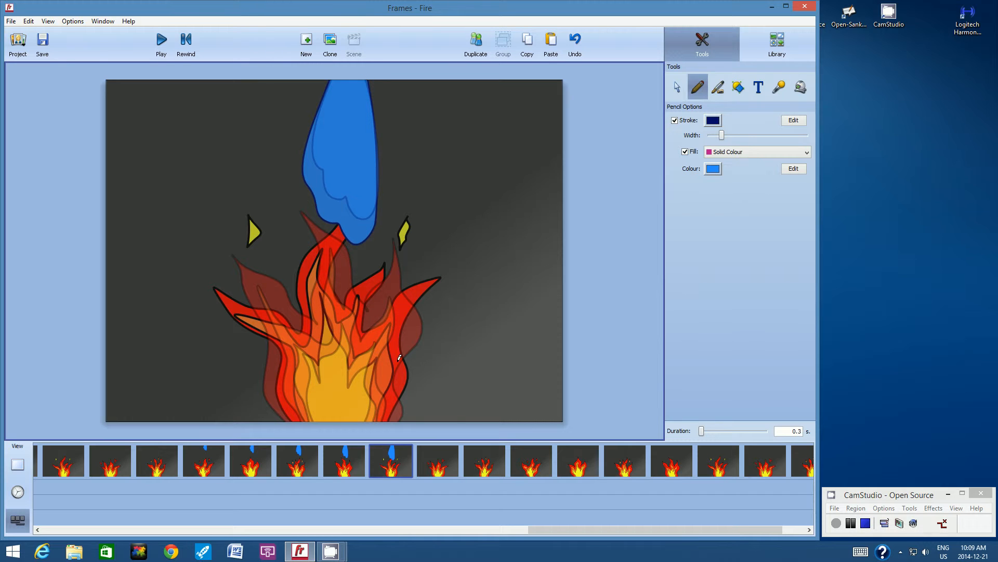
click(437, 458)
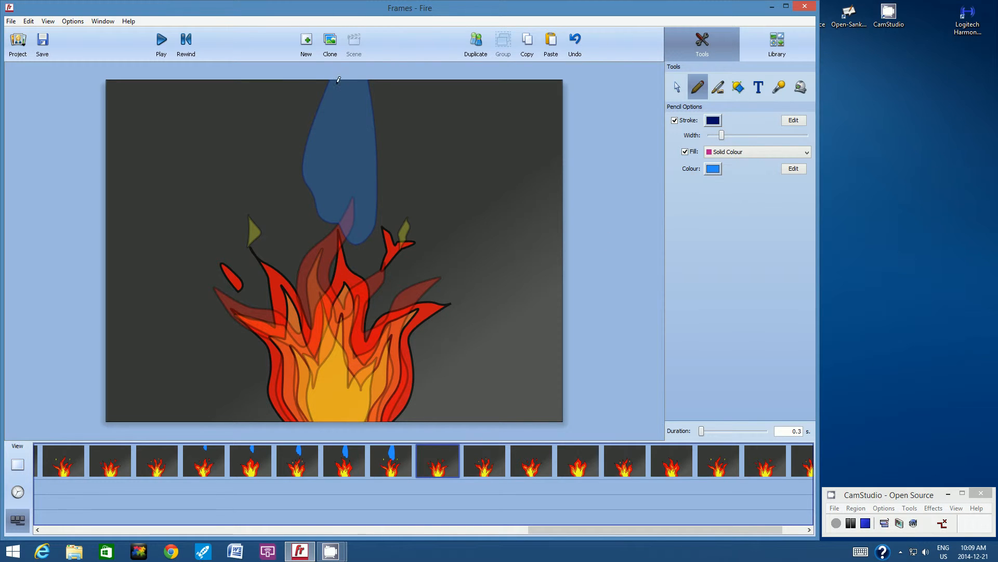
mouse_move(330, 76)
mouse_down()
mouse_move(296, 172)
mouse_move(314, 238)
mouse_move(352, 272)
mouse_move(374, 263)
mouse_move(380, 213)
mouse_move(374, 99)
mouse_move(362, 76)
mouse_up()
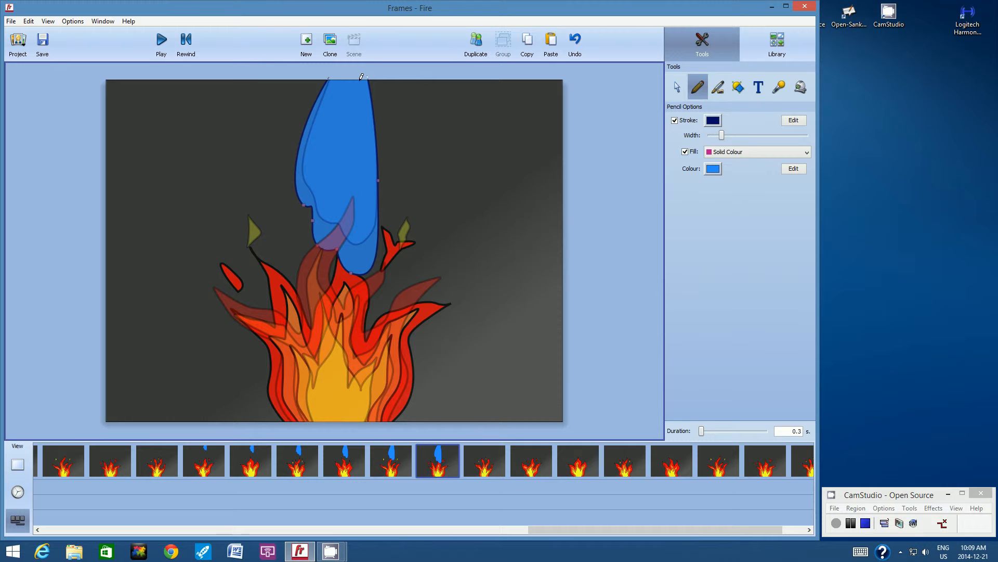
click(493, 459)
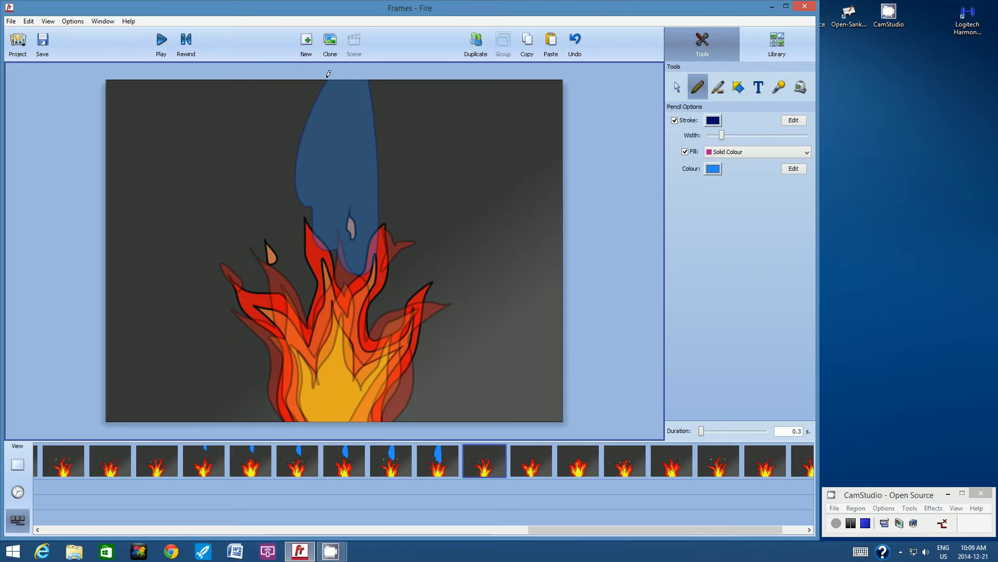
mouse_move(326, 77)
mouse_down()
mouse_move(291, 152)
mouse_move(284, 206)
mouse_move(307, 223)
mouse_move(326, 274)
mouse_move(382, 273)
mouse_move(380, 229)
mouse_move(395, 247)
mouse_move(402, 238)
mouse_move(374, 154)
mouse_move(369, 73)
mouse_move(362, 82)
mouse_up()
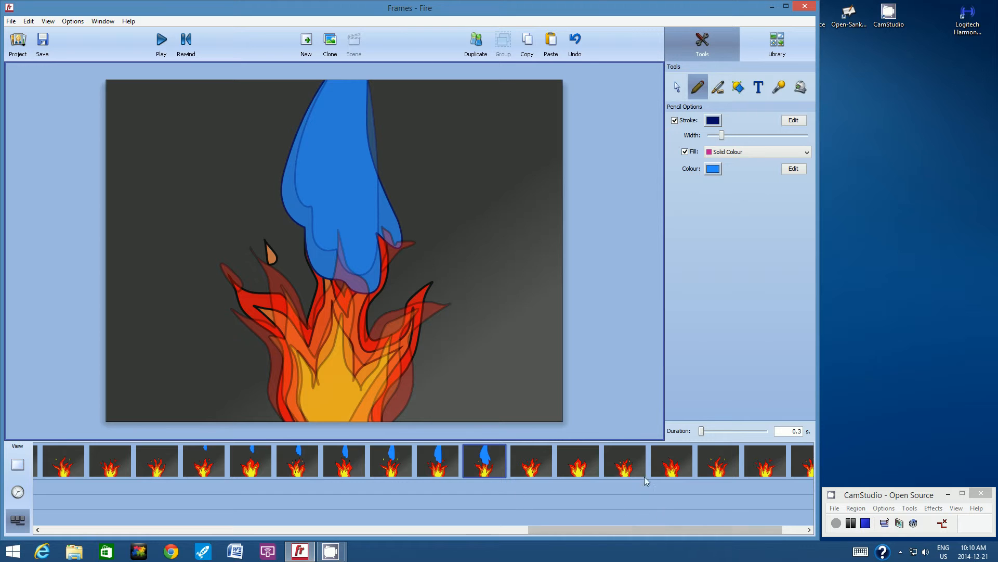
Copy the seven fire-only frames between the last water frame and the title frame, and paste them before the title frame.
drag(635, 532, 657, 534)
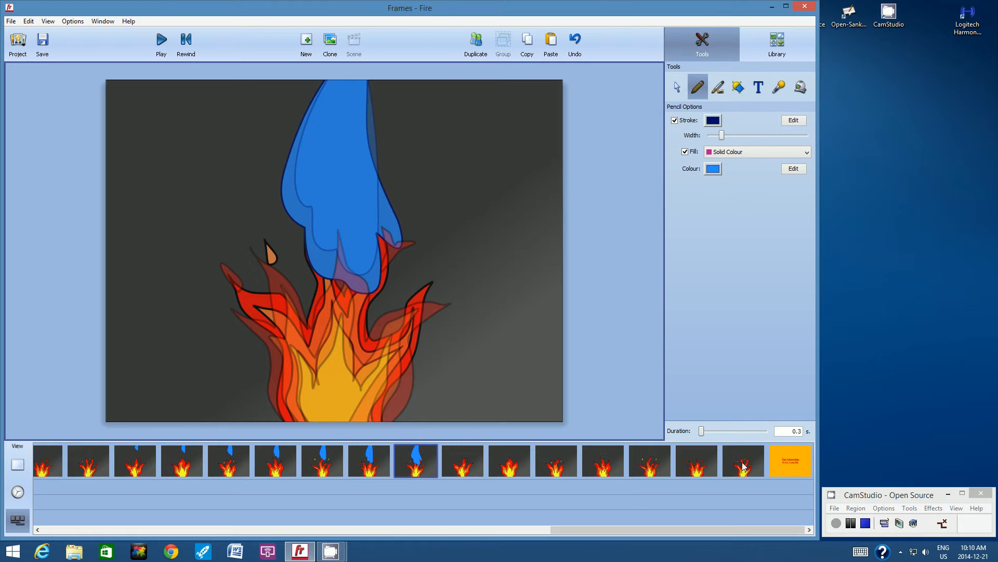
click(729, 454)
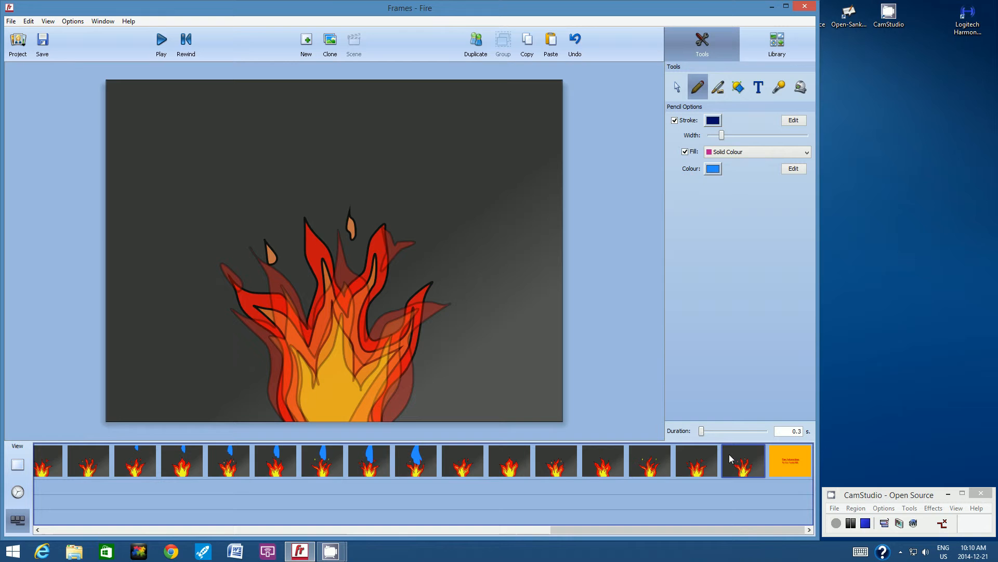
shift+click(701, 453)
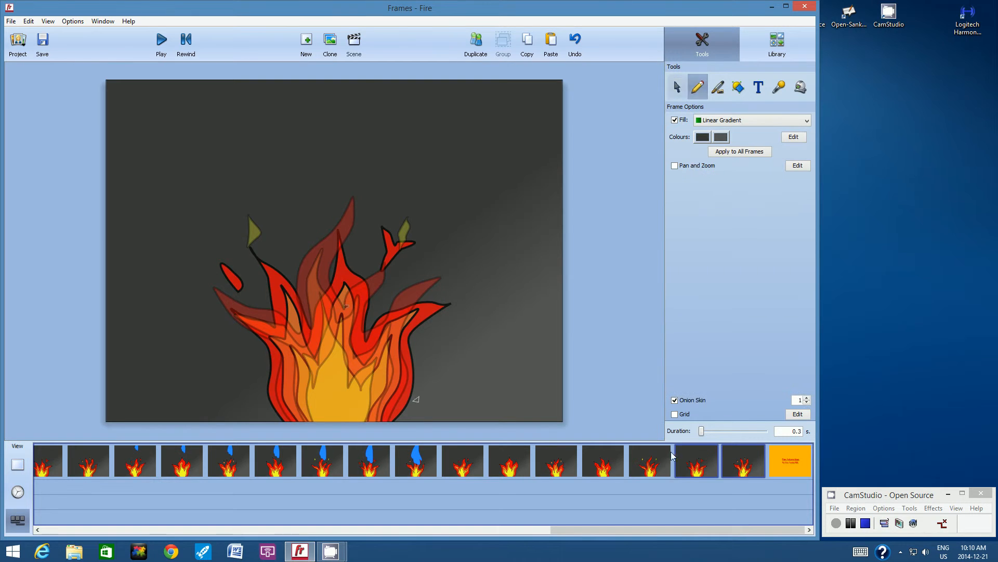
shift+click(538, 453)
shift+click(511, 453)
shift+click(462, 456)
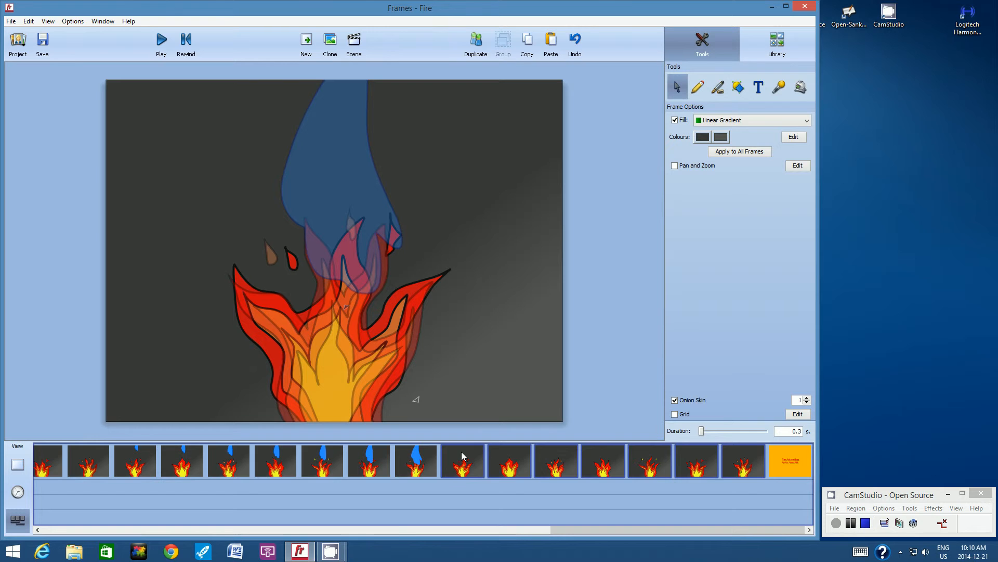
click(526, 46)
click(528, 45)
click(552, 41)
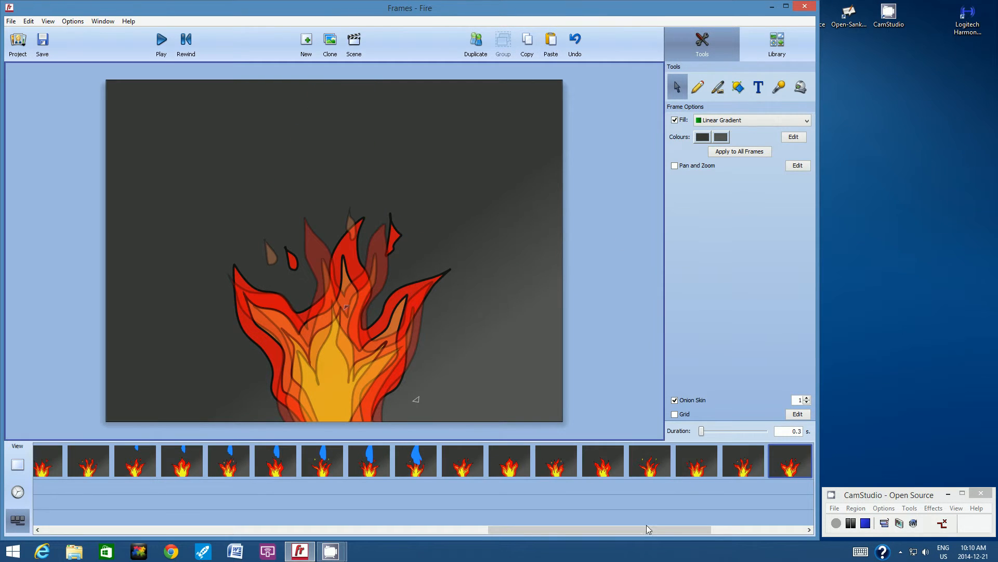
In the first two of the pasted fire-only frames, draw longer, wider blue water streams with forked lower ends over the flames.
mouse_move(631, 529)
mouse_down()
mouse_move(689, 529)
mouse_move(632, 532)
mouse_up()
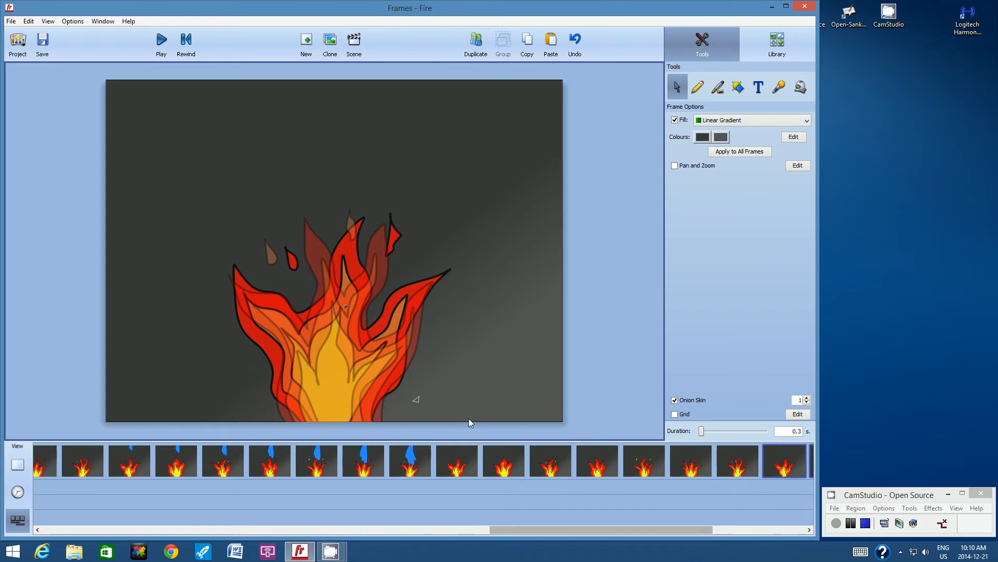
click(456, 456)
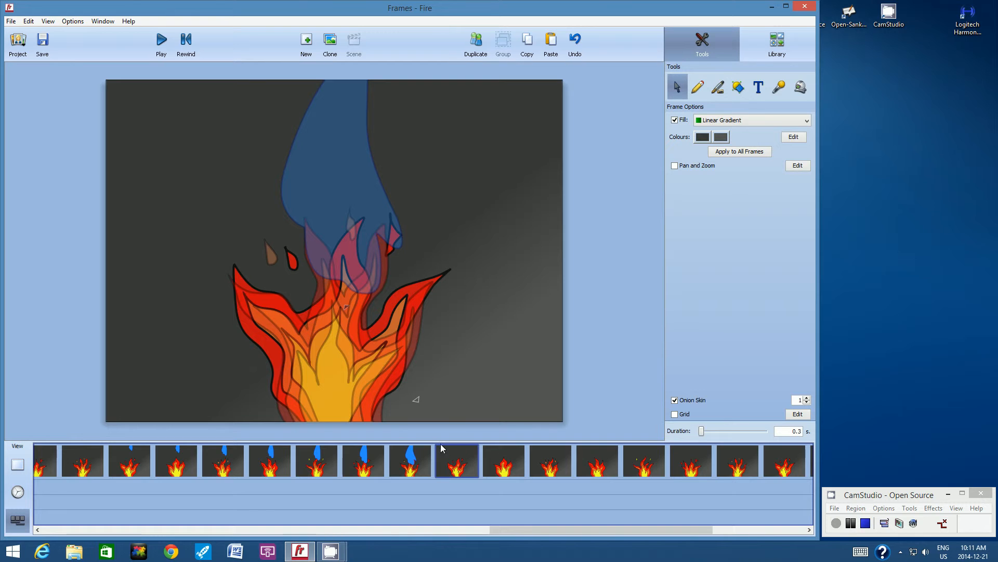
click(700, 85)
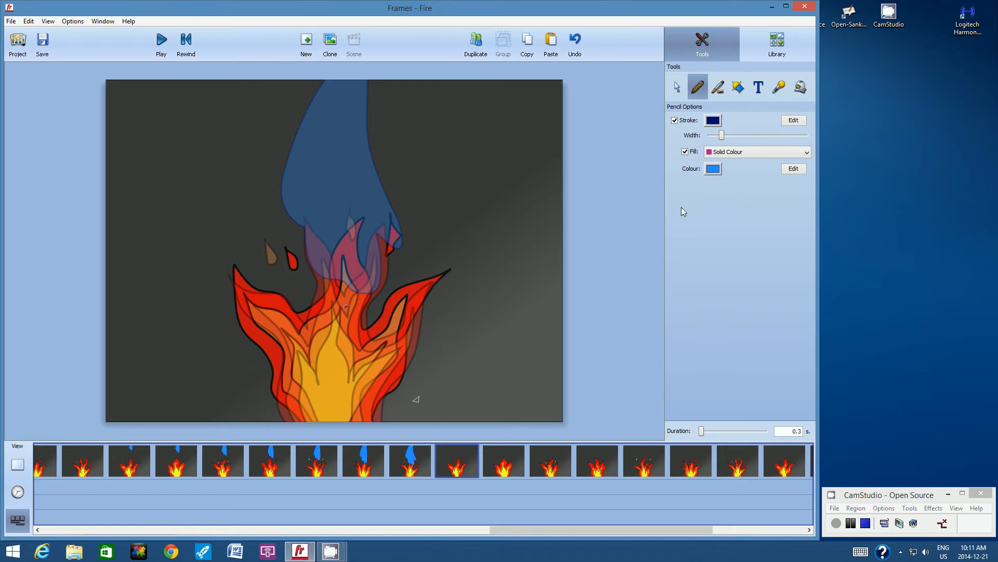
click(327, 70)
mouse_move(299, 120)
mouse_down()
mouse_move(279, 176)
mouse_move(278, 223)
mouse_move(299, 235)
mouse_move(310, 283)
mouse_move(383, 326)
mouse_move(389, 261)
mouse_move(411, 287)
mouse_move(424, 273)
mouse_move(410, 230)
mouse_up()
drag(388, 191, 371, 71)
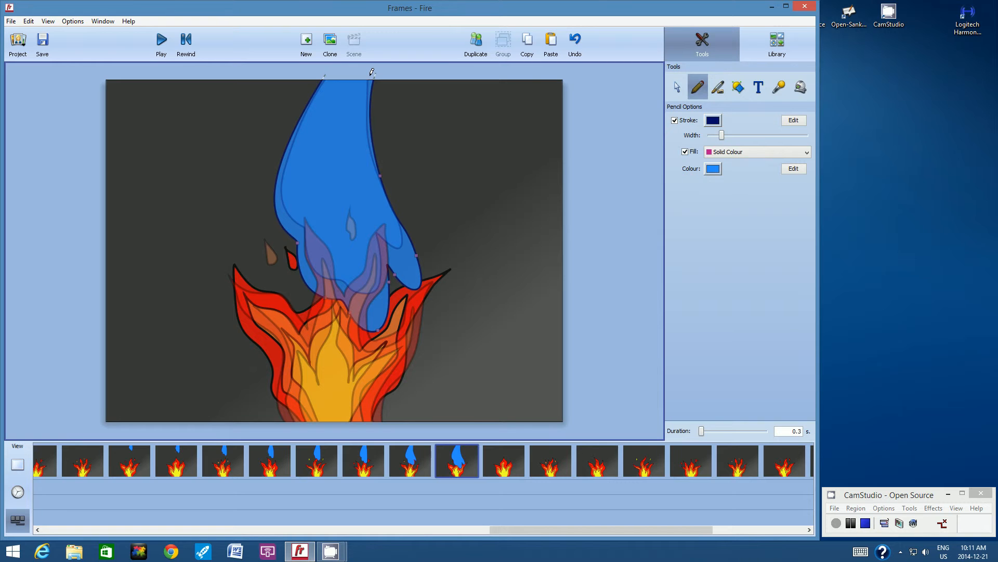
click(518, 453)
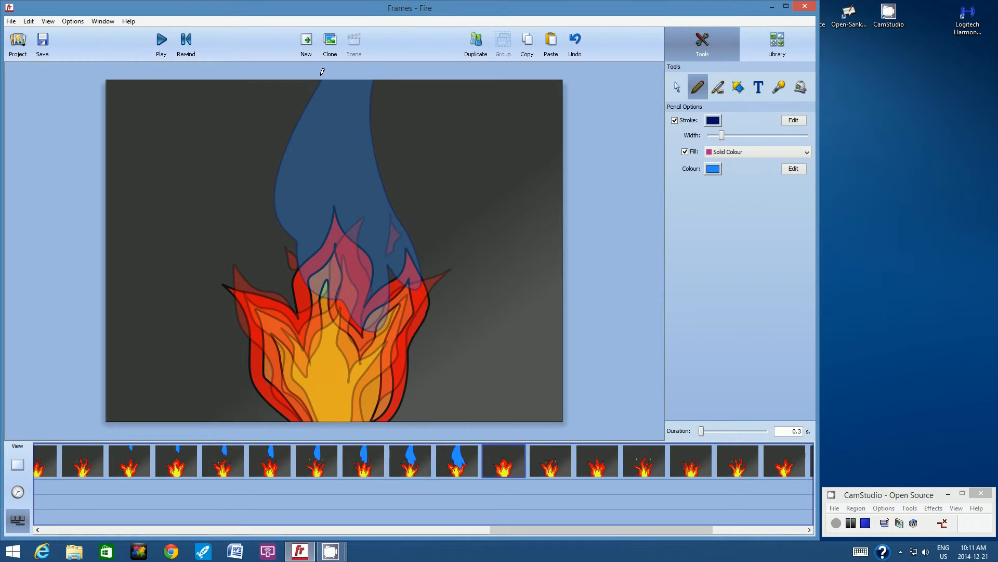
mouse_move(320, 75)
mouse_down()
mouse_move(263, 205)
mouse_move(281, 248)
mouse_move(286, 304)
mouse_move(371, 367)
mouse_move(398, 358)
mouse_move(397, 307)
mouse_move(424, 334)
mouse_move(442, 315)
mouse_move(380, 169)
mouse_move(379, 72)
mouse_move(369, 75)
mouse_up()
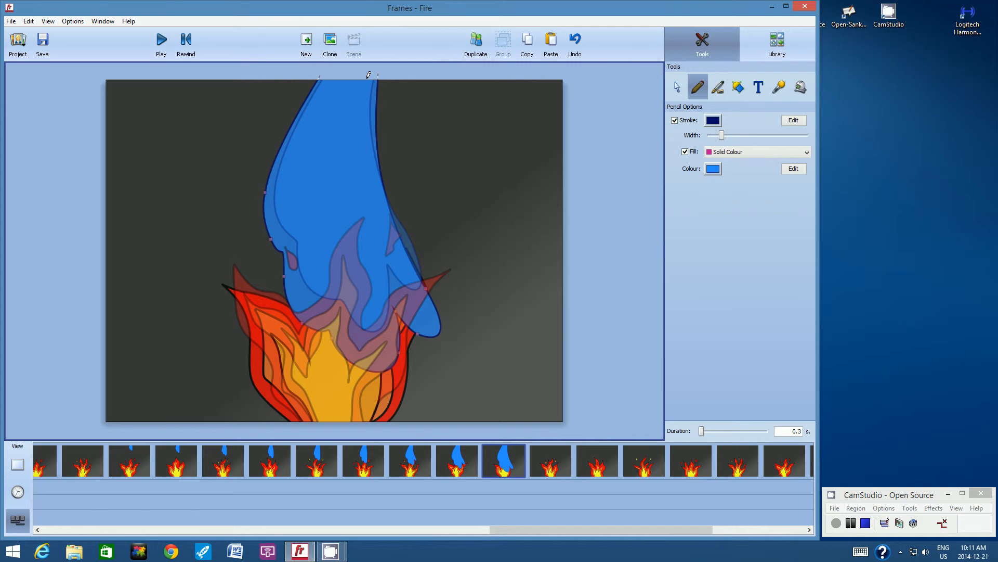
In the next two frames, draw the water detached from the canvas's upper edge with a forked upper end, sinking lower, and turn off Onion Skin.
click(555, 458)
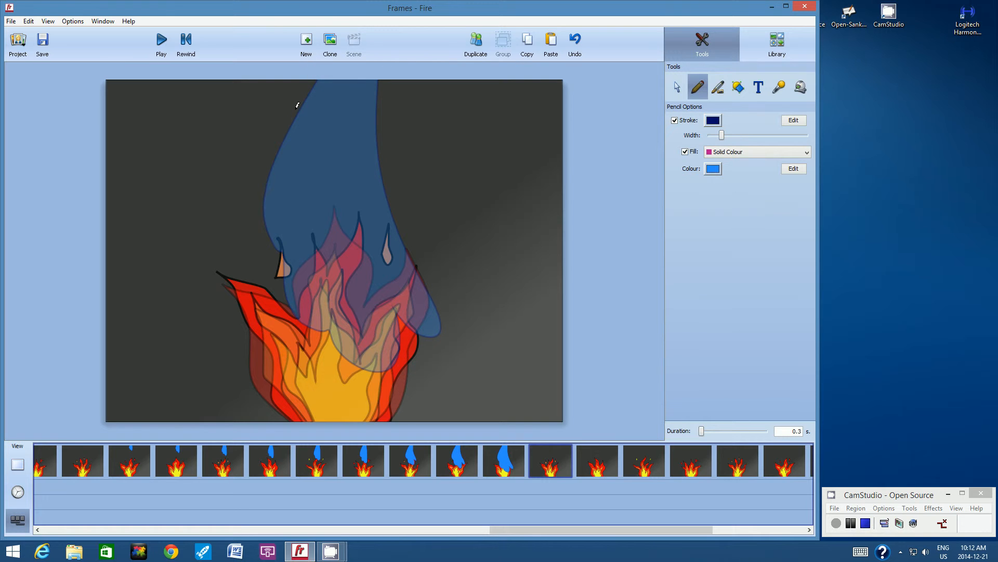
mouse_move(297, 106)
mouse_down()
mouse_move(255, 181)
mouse_move(252, 237)
mouse_move(270, 261)
mouse_move(289, 340)
mouse_move(364, 399)
mouse_move(385, 377)
mouse_move(384, 327)
mouse_move(404, 366)
mouse_move(431, 358)
mouse_move(364, 207)
mouse_move(361, 151)
mouse_move(344, 142)
mouse_move(330, 176)
mouse_move(314, 181)
mouse_move(319, 91)
mouse_move(289, 113)
mouse_up()
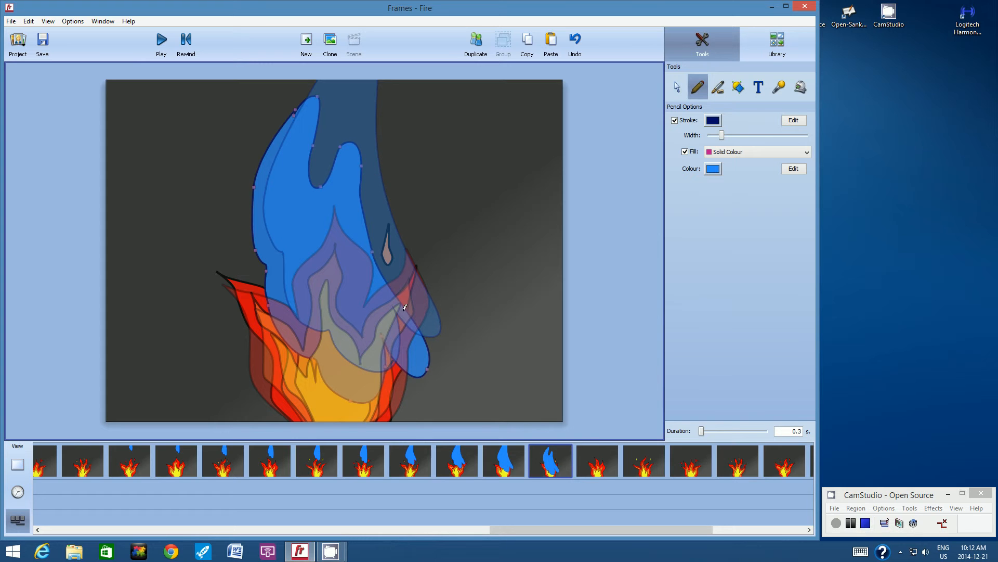
click(604, 456)
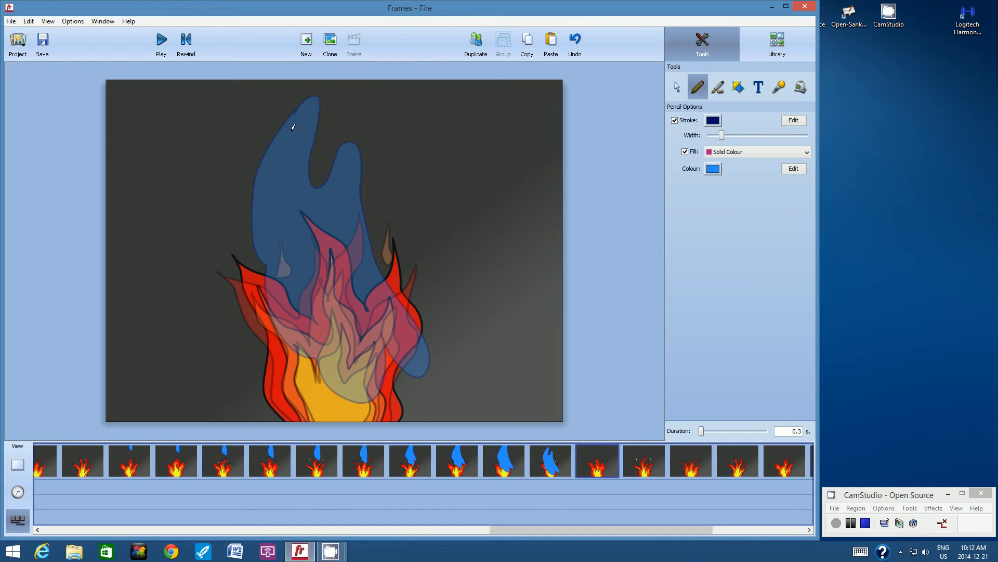
mouse_move(291, 132)
mouse_down()
mouse_move(245, 222)
mouse_move(240, 276)
mouse_move(256, 285)
mouse_move(266, 357)
mouse_move(303, 377)
mouse_move(328, 411)
mouse_move(356, 416)
mouse_move(383, 395)
mouse_move(380, 353)
mouse_move(398, 388)
mouse_move(430, 383)
mouse_move(418, 343)
mouse_move(363, 260)
mouse_move(350, 162)
mouse_move(335, 184)
mouse_up()
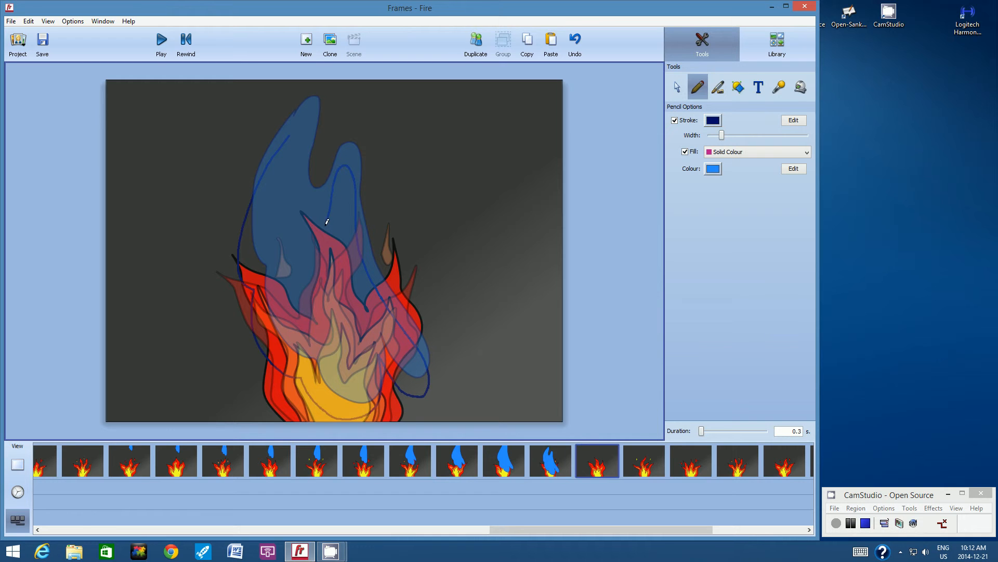
mouse_move(327, 222)
mouse_down()
mouse_move(312, 225)
mouse_move(303, 122)
mouse_move(284, 135)
mouse_up()
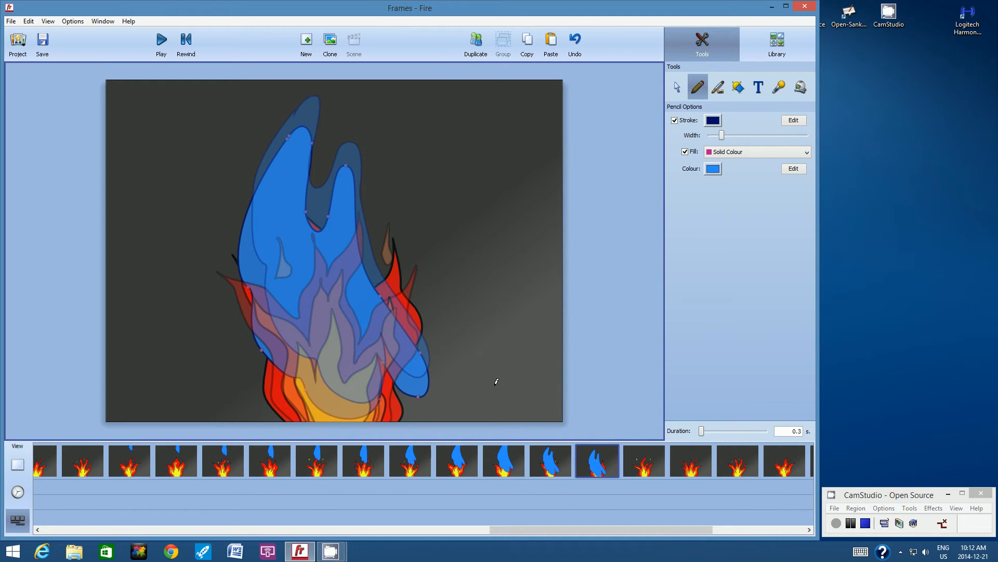
click(48, 21)
click(86, 238)
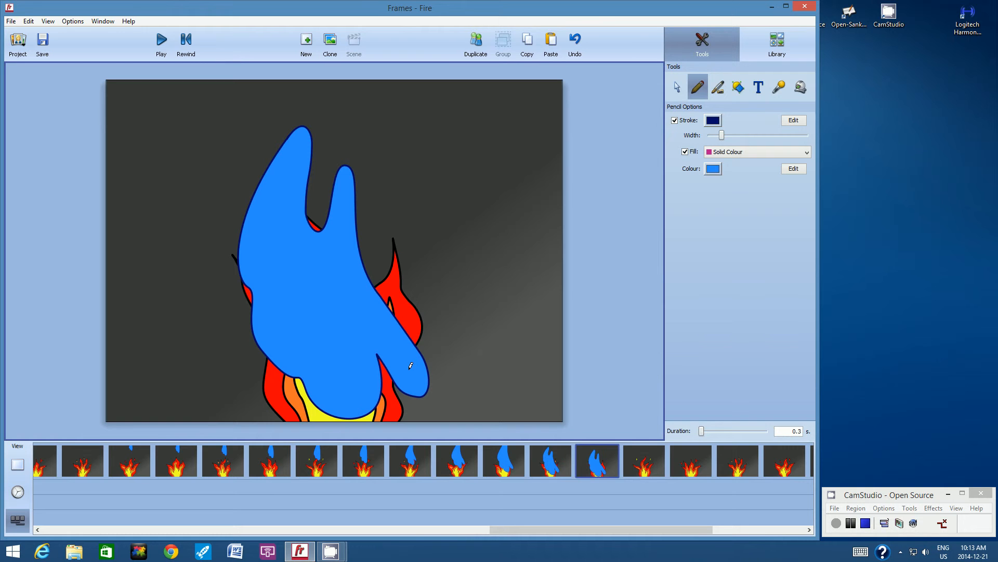
Turn on Onion Skin in the following frame and draw the forked water sinking past the canvas's lower edge in this frame and the one after.
drag(638, 531, 719, 529)
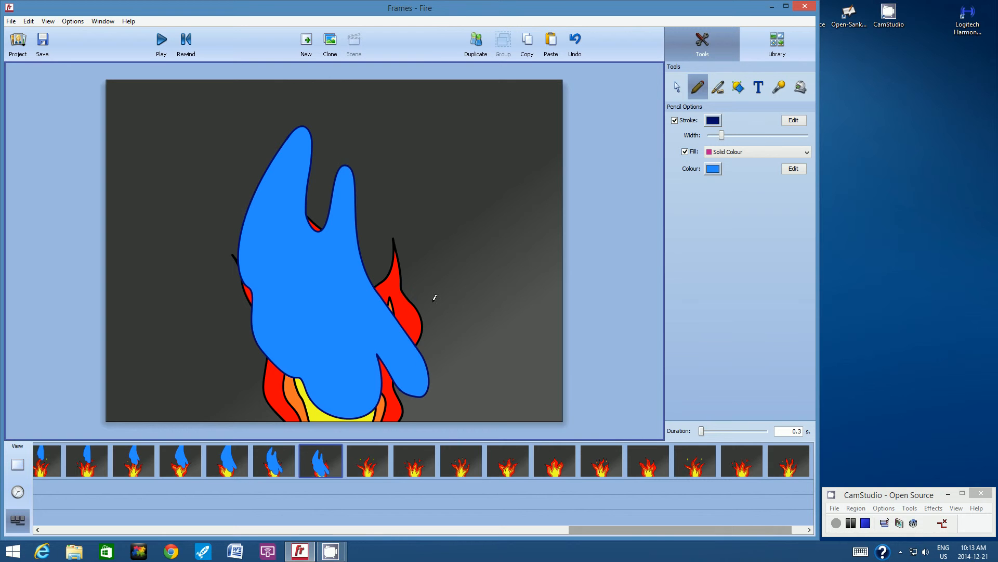
click(379, 457)
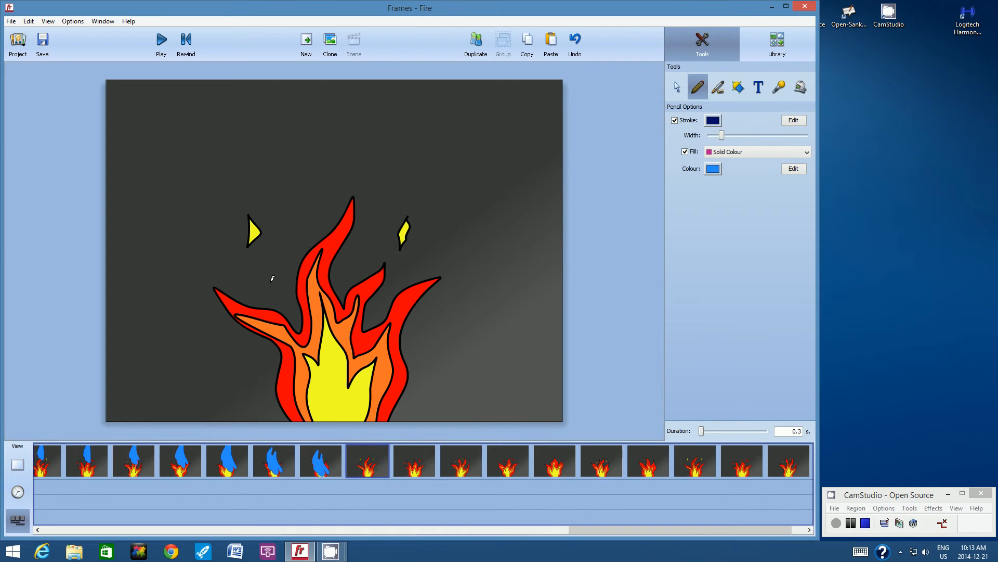
click(48, 22)
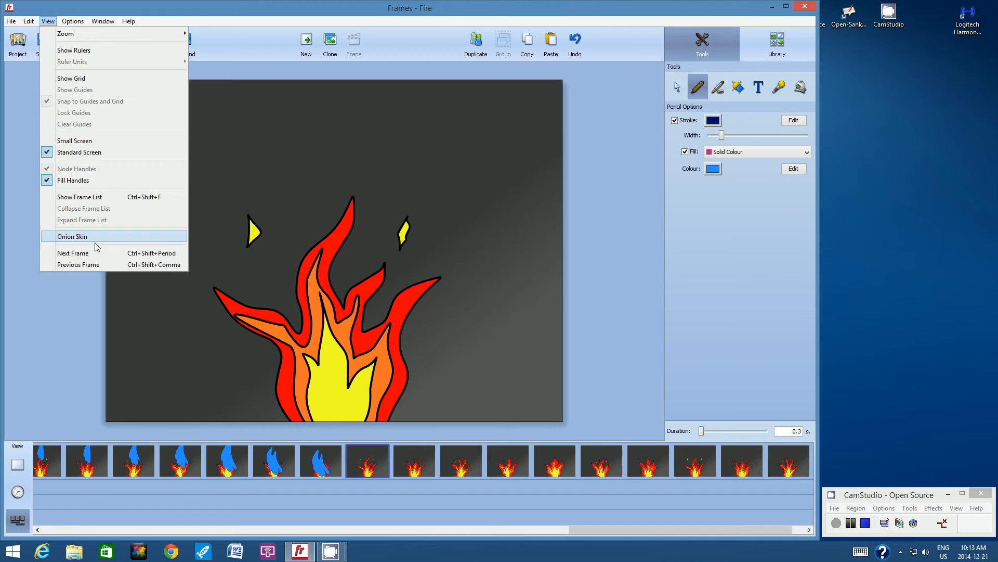
click(65, 237)
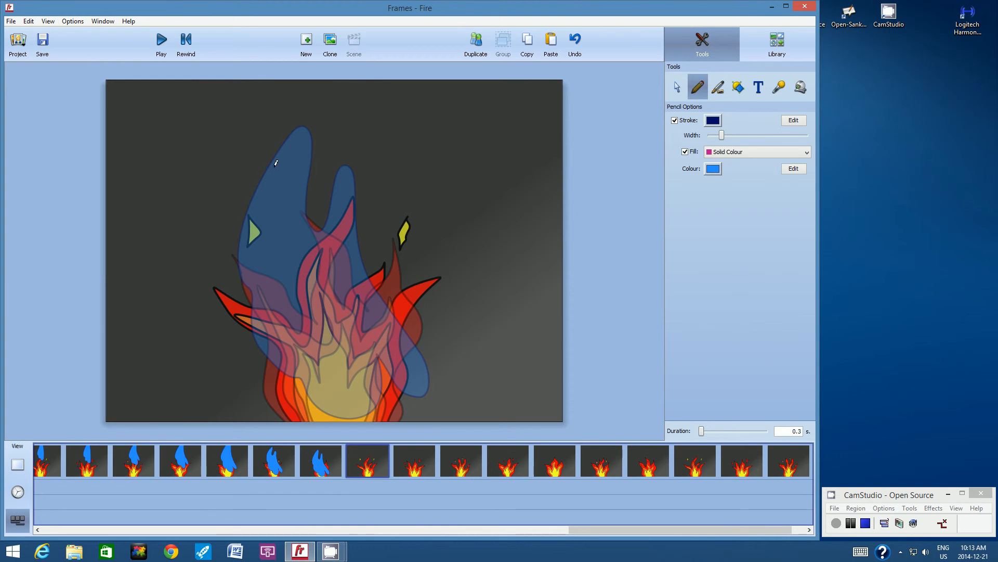
mouse_move(276, 163)
mouse_down()
mouse_move(245, 212)
mouse_move(228, 270)
mouse_move(260, 383)
mouse_move(290, 393)
mouse_move(313, 428)
mouse_move(346, 434)
mouse_move(370, 421)
mouse_move(376, 386)
mouse_move(401, 420)
mouse_move(417, 396)
mouse_move(356, 215)
mouse_move(331, 217)
mouse_move(315, 255)
mouse_move(296, 266)
mouse_move(284, 224)
mouse_move(291, 162)
mouse_move(271, 173)
mouse_up()
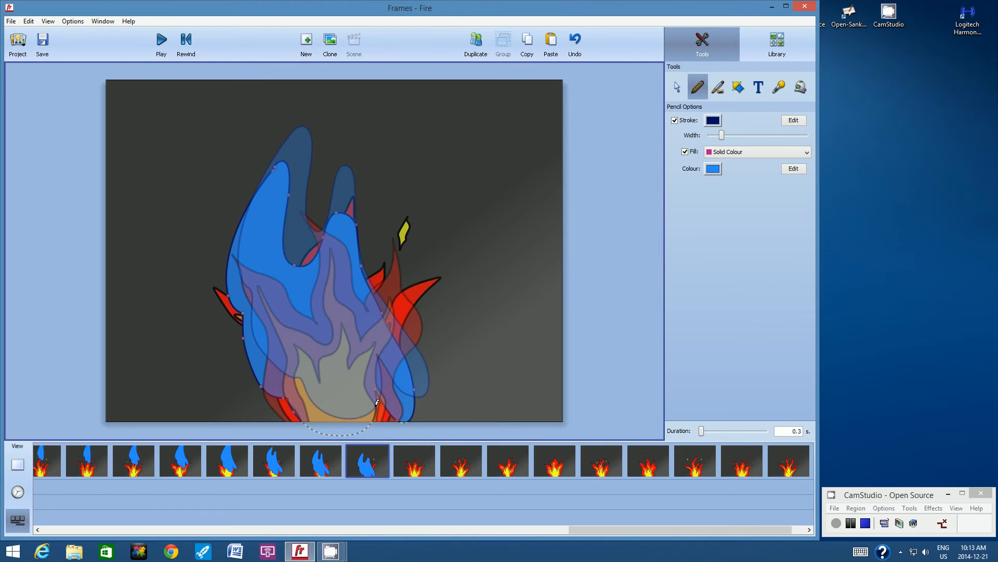
click(427, 456)
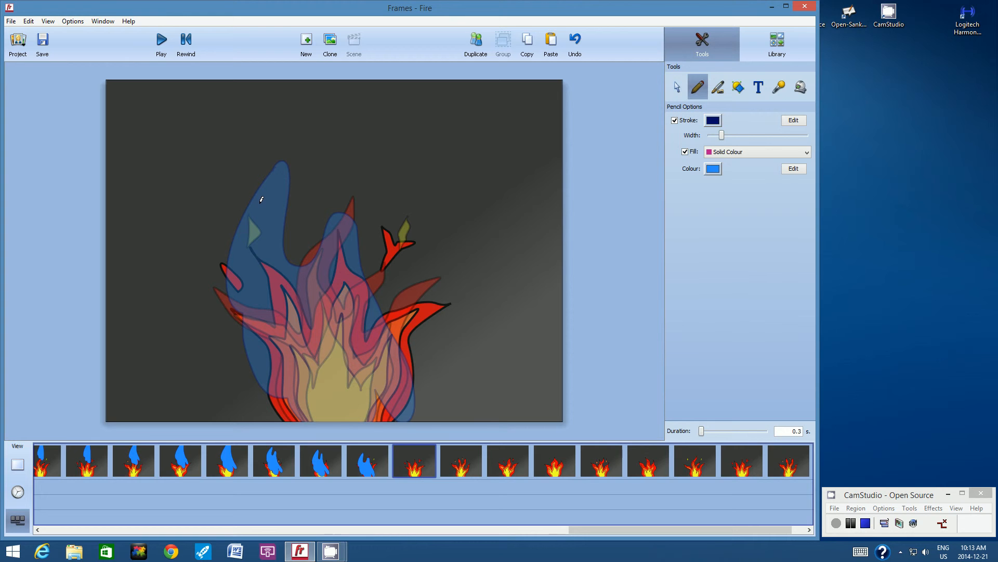
mouse_move(260, 205)
mouse_down()
mouse_move(227, 273)
mouse_move(220, 334)
mouse_move(234, 341)
mouse_move(232, 374)
mouse_move(262, 411)
mouse_move(309, 431)
mouse_move(350, 435)
mouse_move(379, 416)
mouse_move(391, 426)
mouse_move(404, 405)
mouse_move(379, 346)
mouse_move(366, 231)
mouse_move(343, 244)
mouse_move(312, 318)
mouse_move(285, 285)
mouse_move(282, 217)
mouse_move(269, 198)
mouse_move(259, 206)
mouse_up()
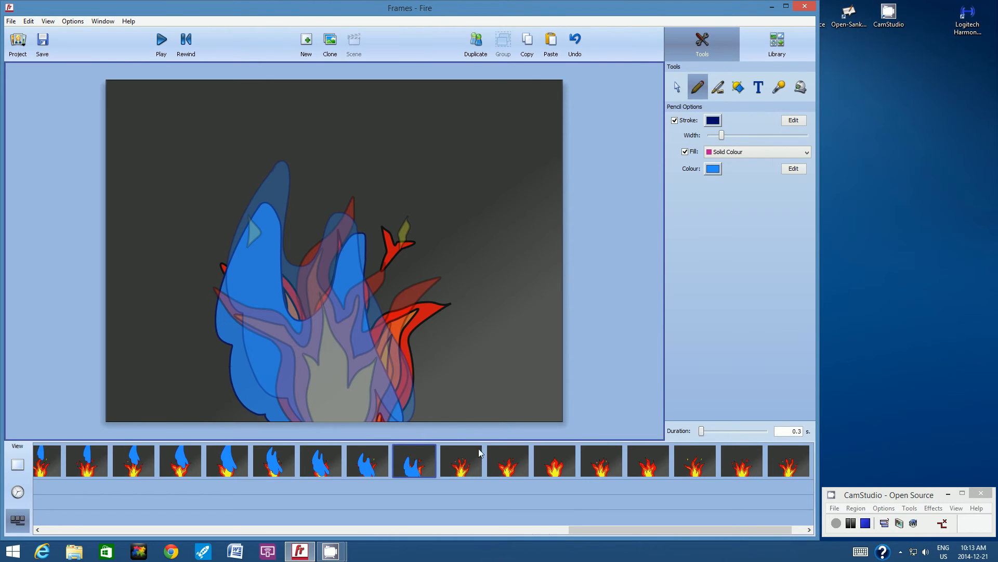
In the next two frames, draw the two-peaked water lower over the fire, uncovering the upper and right-hand flames.
click(474, 463)
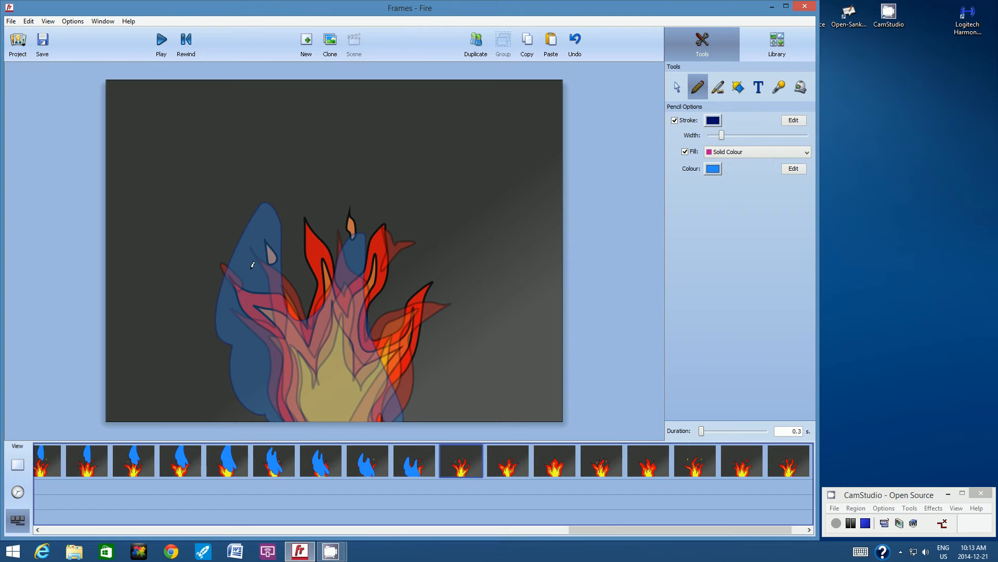
mouse_move(252, 264)
mouse_down()
mouse_move(216, 335)
mouse_move(231, 407)
mouse_move(256, 427)
mouse_move(376, 417)
mouse_up()
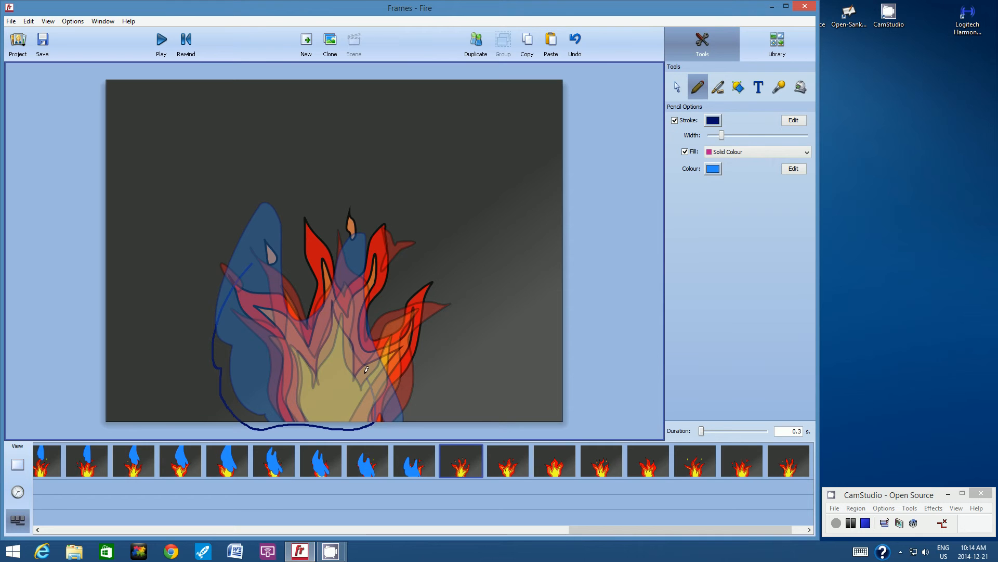
mouse_move(366, 369)
mouse_down()
mouse_move(347, 271)
mouse_move(307, 336)
mouse_move(273, 329)
mouse_move(259, 257)
mouse_move(251, 265)
mouse_up()
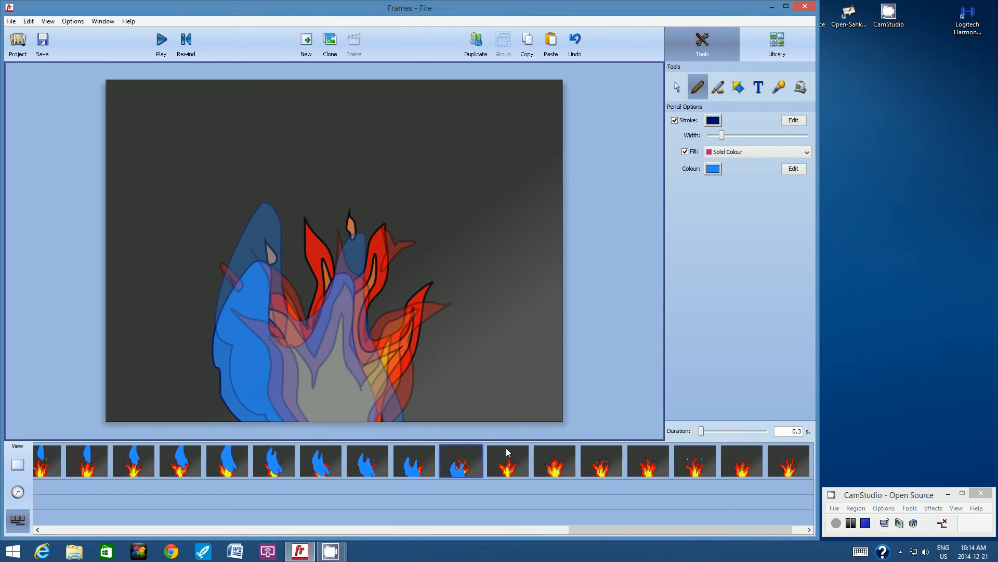
click(517, 456)
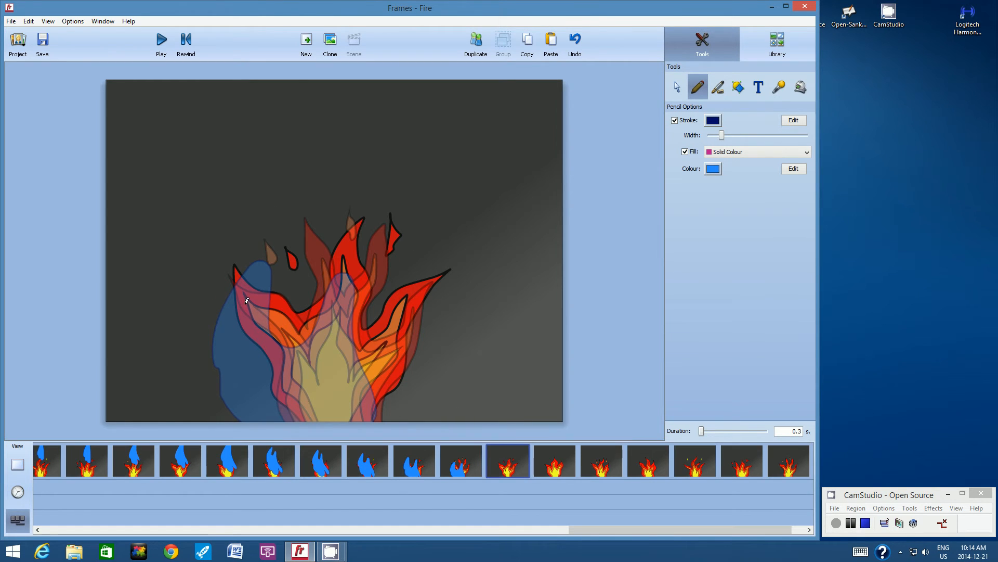
mouse_move(245, 305)
mouse_down()
mouse_move(220, 352)
mouse_move(227, 422)
mouse_move(358, 419)
mouse_move(328, 315)
mouse_move(306, 372)
mouse_move(275, 387)
mouse_move(256, 295)
mouse_move(239, 305)
mouse_up()
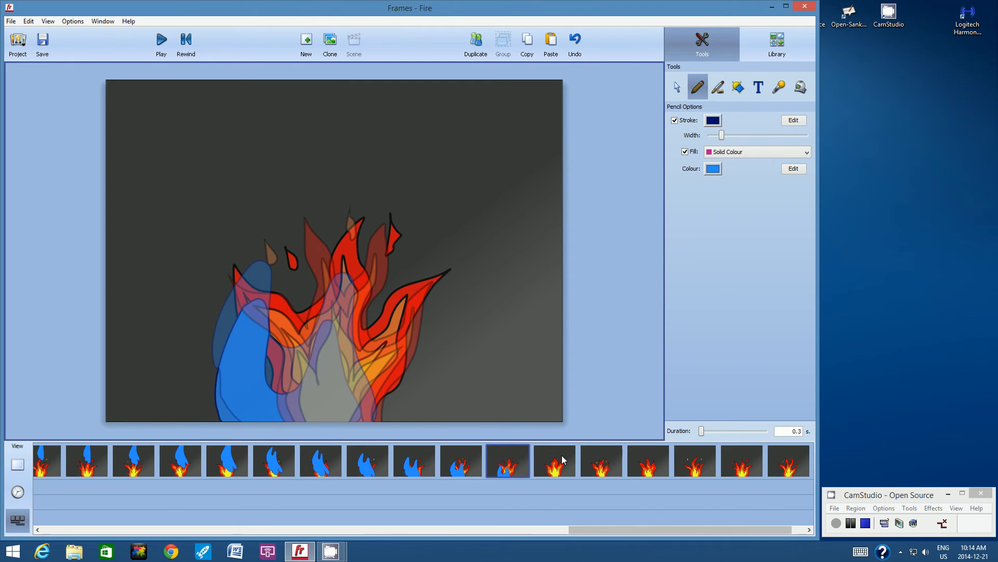
Shrink the water over another two frames by drawing smaller two-peaked blue shapes at the fire's lower left.
click(571, 471)
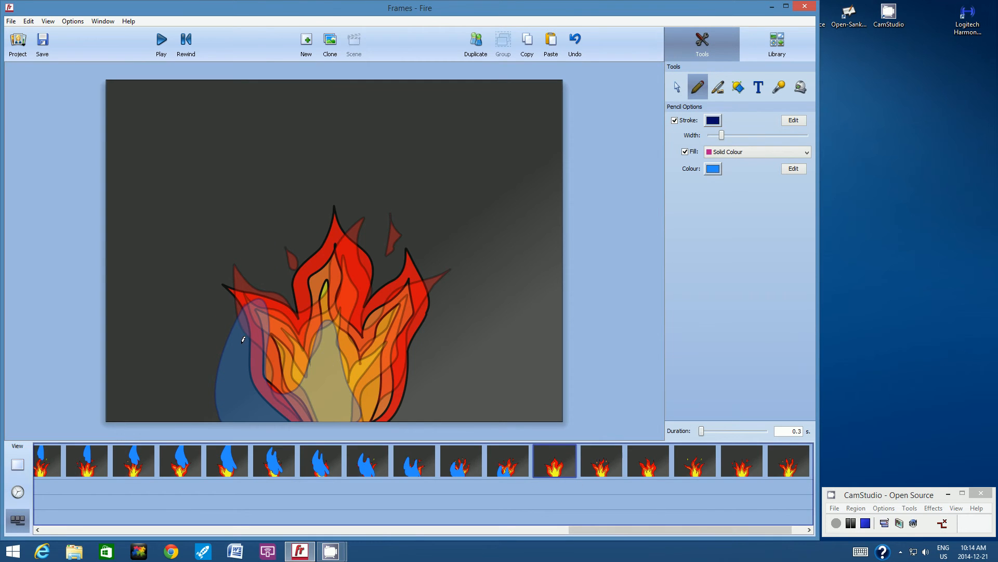
mouse_move(243, 340)
mouse_down()
mouse_move(221, 422)
mouse_move(327, 421)
mouse_move(303, 362)
mouse_move(262, 407)
mouse_move(254, 338)
mouse_move(239, 348)
mouse_up()
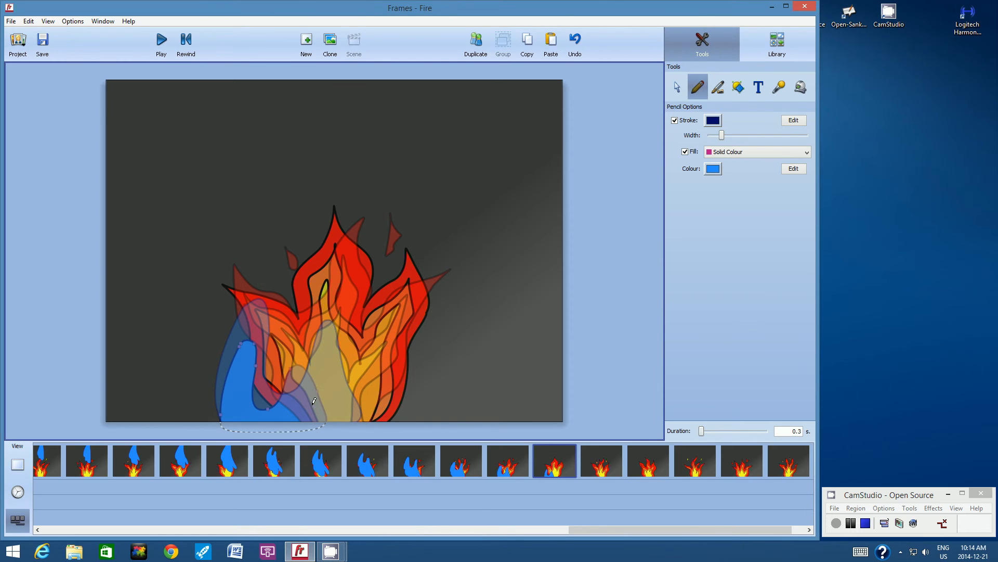
click(601, 465)
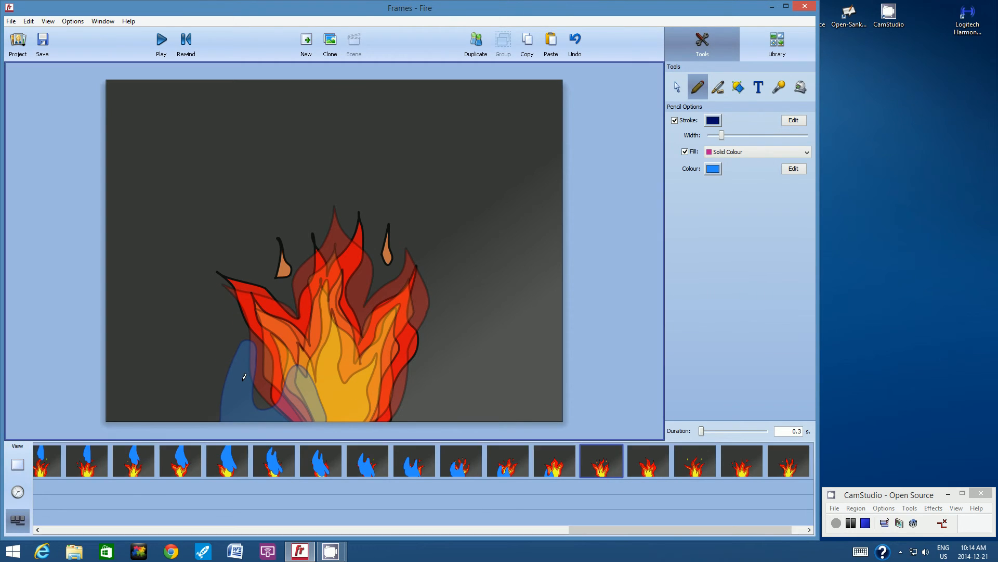
mouse_move(242, 380)
mouse_down()
mouse_move(233, 419)
mouse_move(247, 434)
mouse_move(280, 429)
mouse_move(283, 409)
mouse_move(259, 405)
mouse_move(246, 380)
mouse_up()
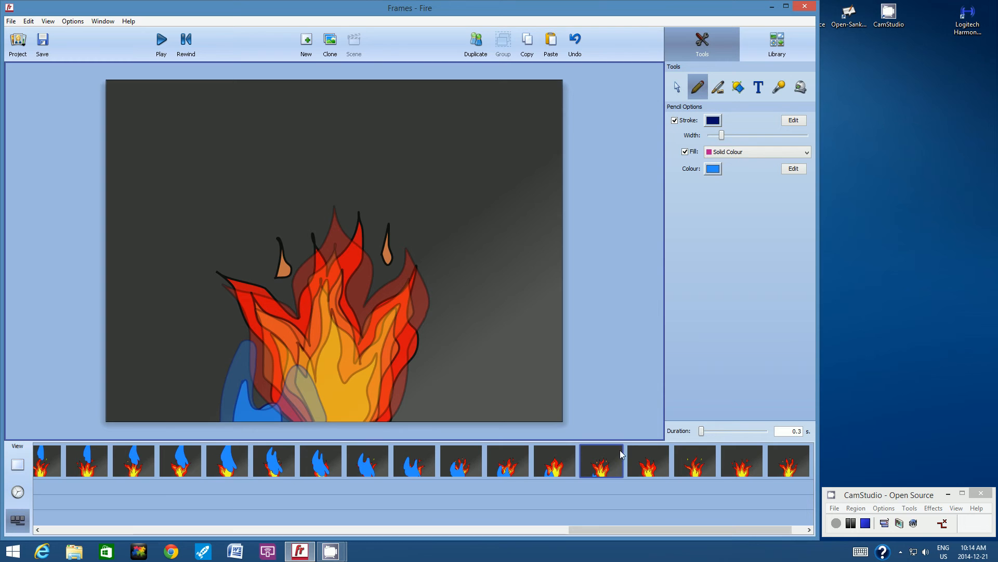
In the next frame, draw a small blue water remnant at the fire's lower left, undo it and redraw it as a rounded peak.
click(655, 453)
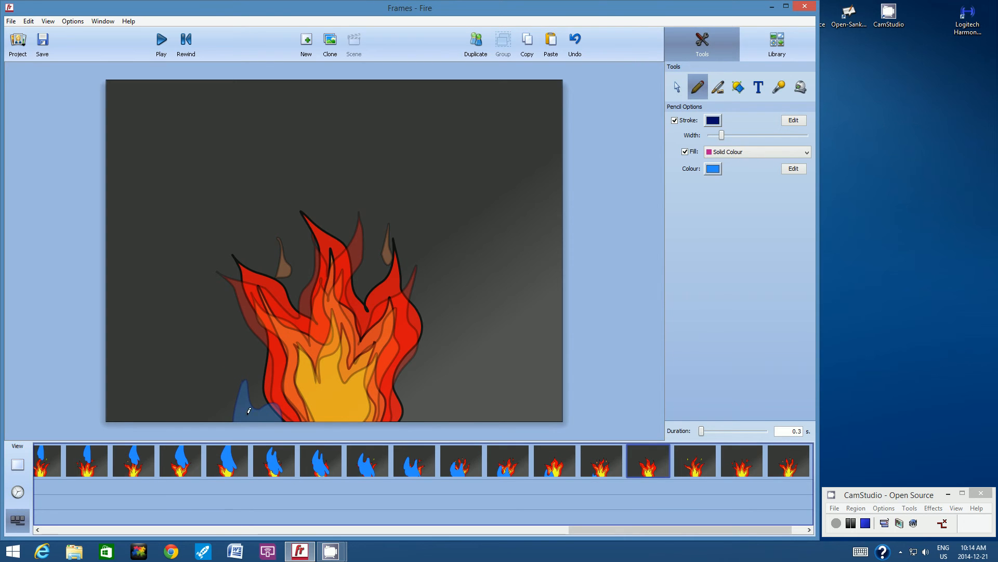
mouse_move(249, 434)
mouse_down()
mouse_move(252, 412)
mouse_move(268, 416)
mouse_move(273, 427)
mouse_move(250, 433)
mouse_up()
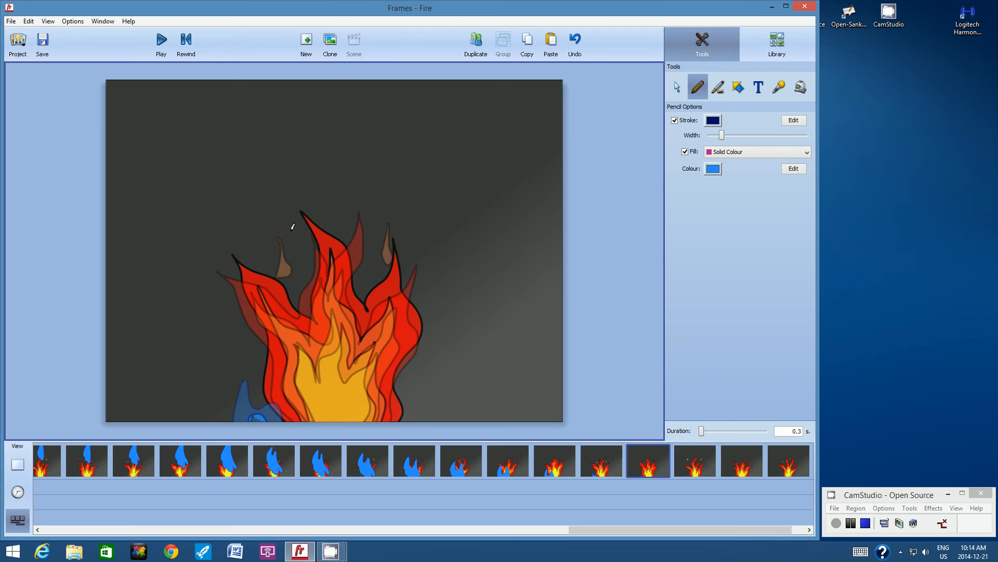
click(574, 41)
mouse_move(246, 426)
mouse_down()
mouse_move(248, 409)
mouse_move(267, 416)
mouse_up()
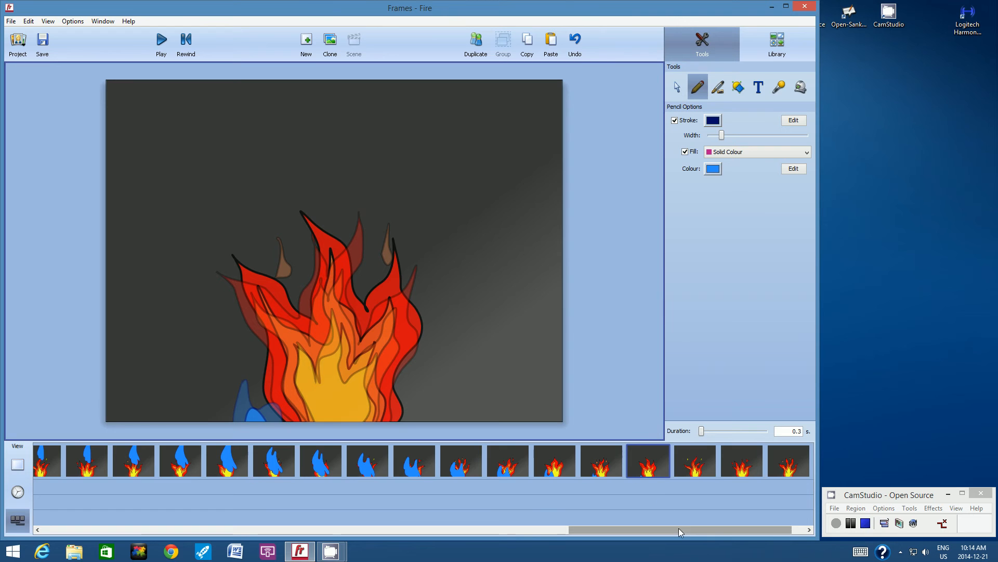
Turn off Onion Skin and go back to the first frame whose water is detached from the canvas's upper edge.
drag(688, 526, 701, 527)
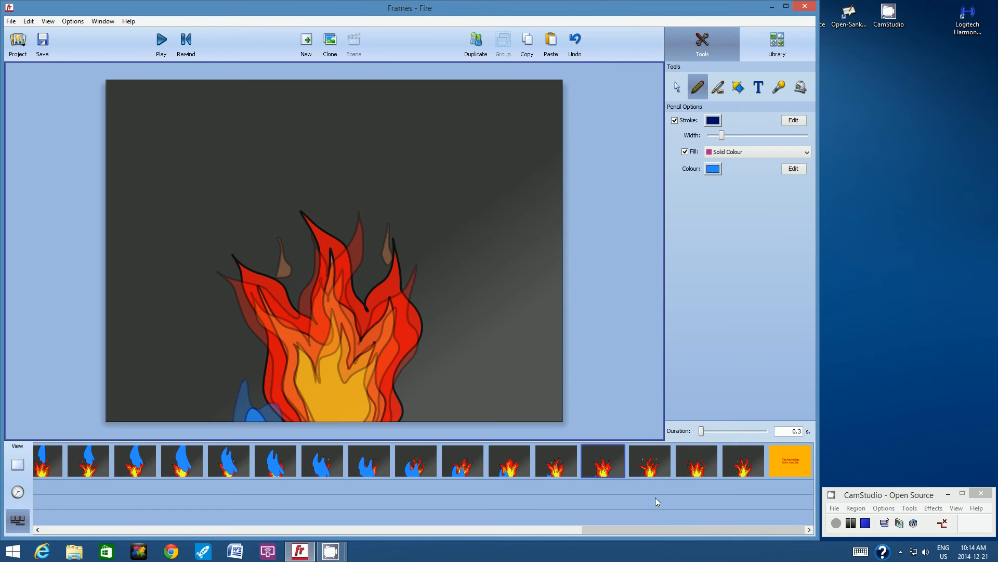
click(47, 22)
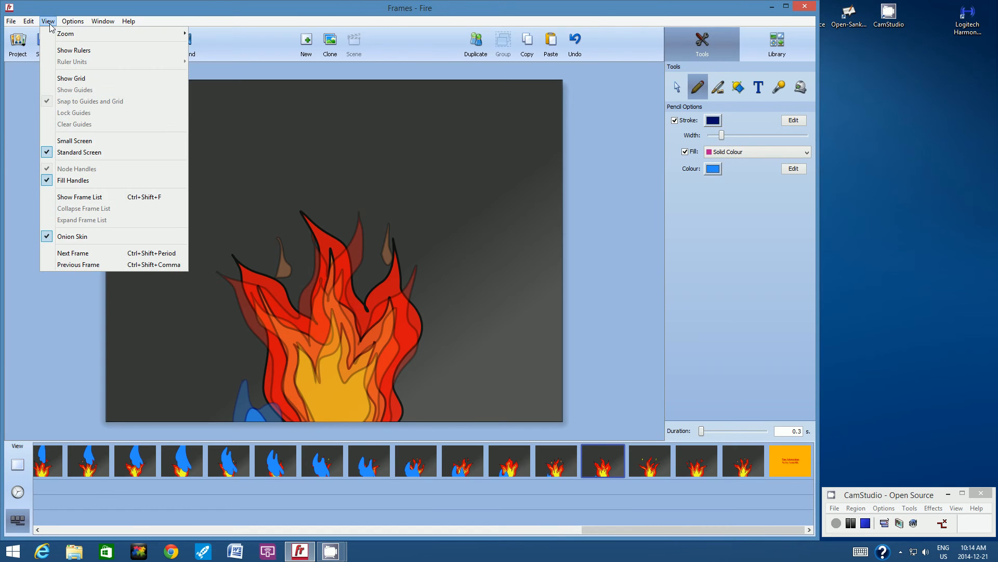
click(73, 237)
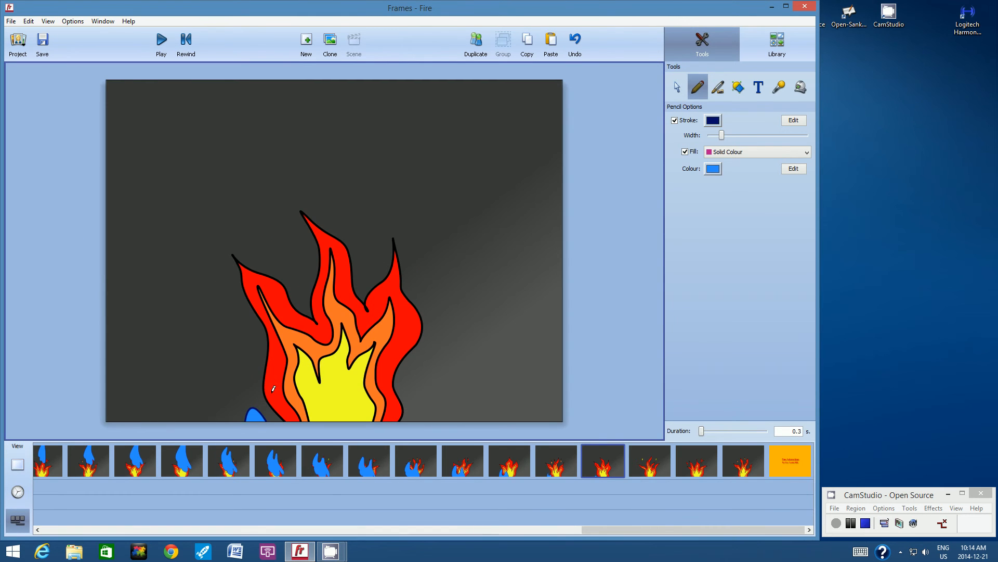
click(234, 464)
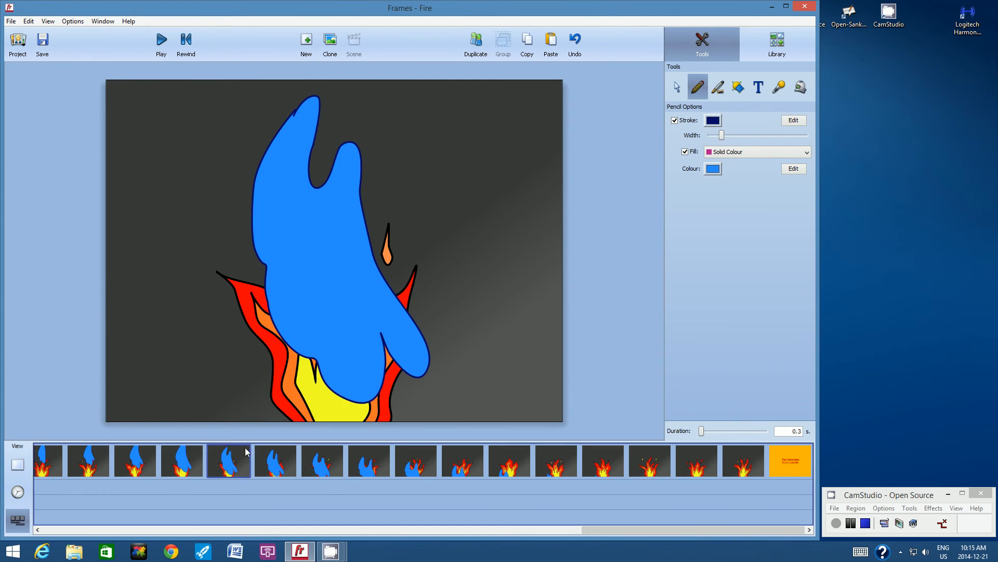
In the third frame with detached water, delete the red flame, the yellow spark and the remaining inner flames around the water.
click(290, 471)
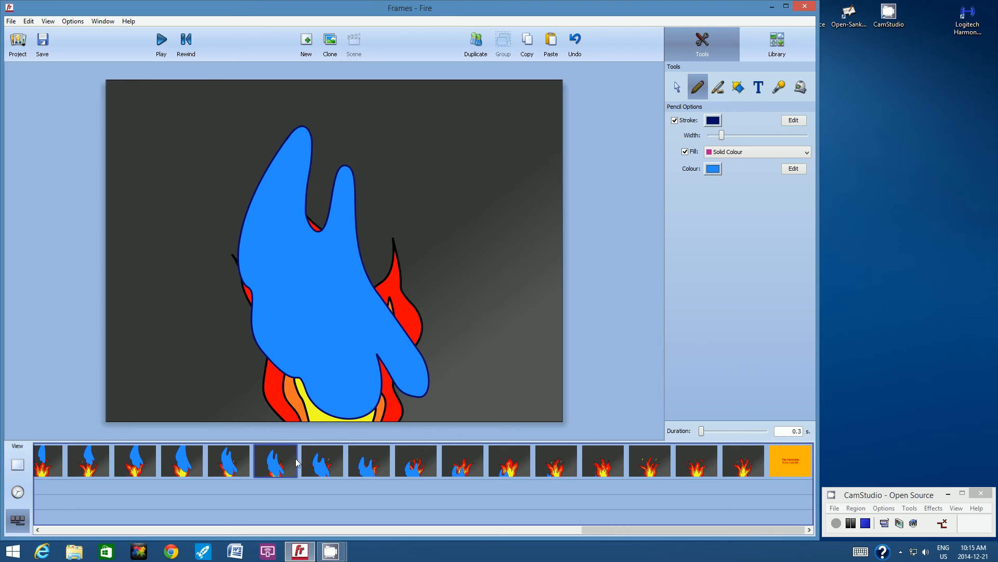
click(333, 458)
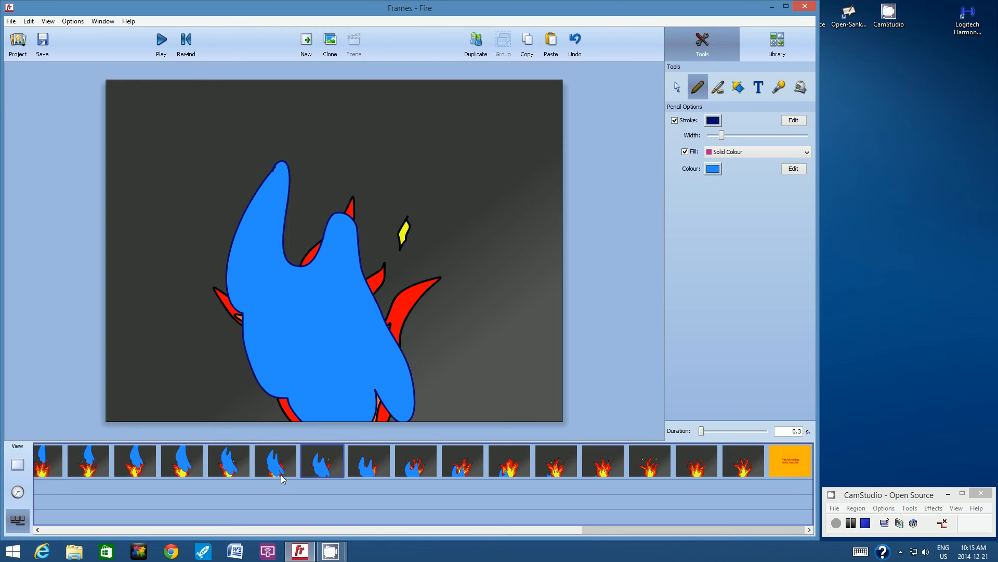
click(242, 461)
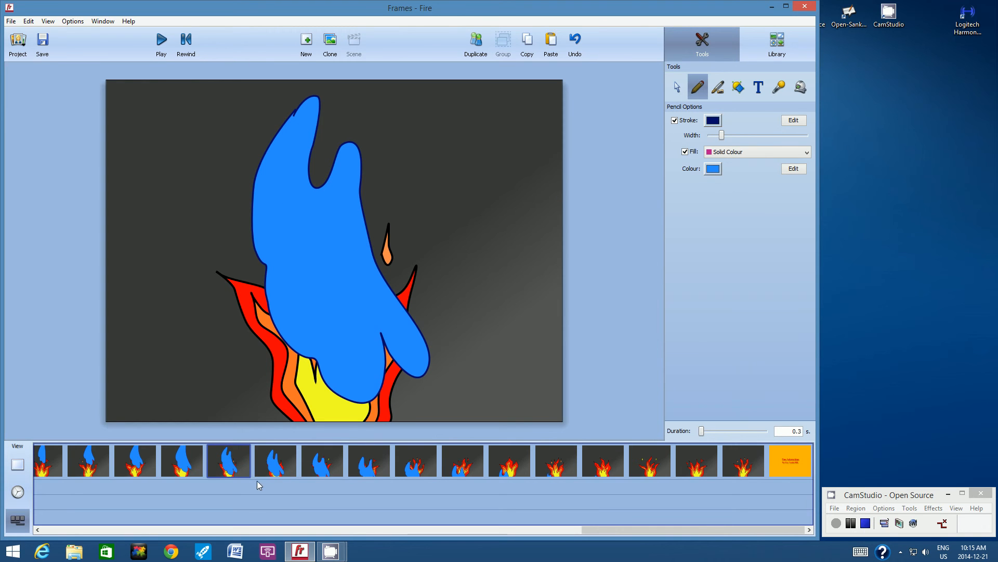
click(285, 468)
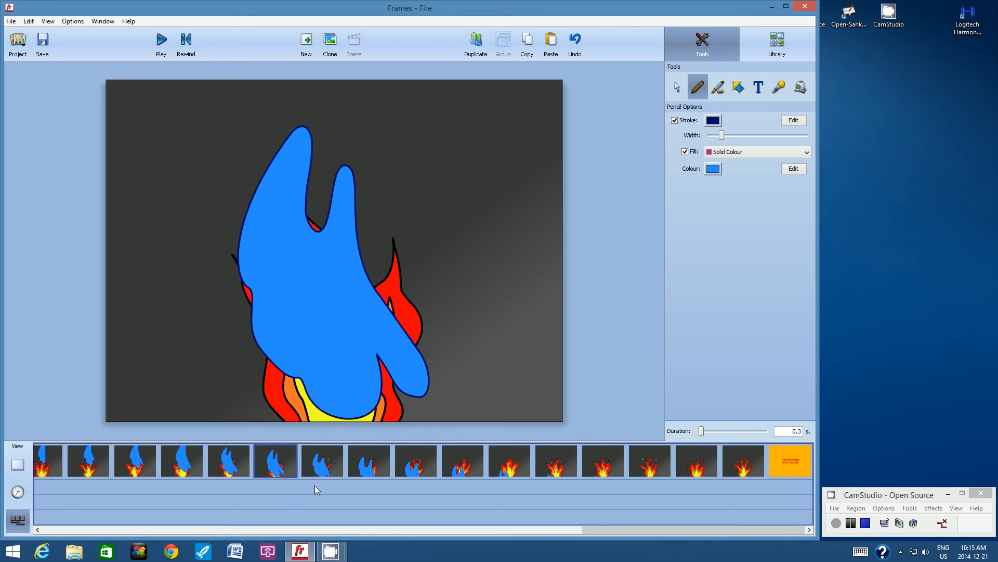
click(328, 467)
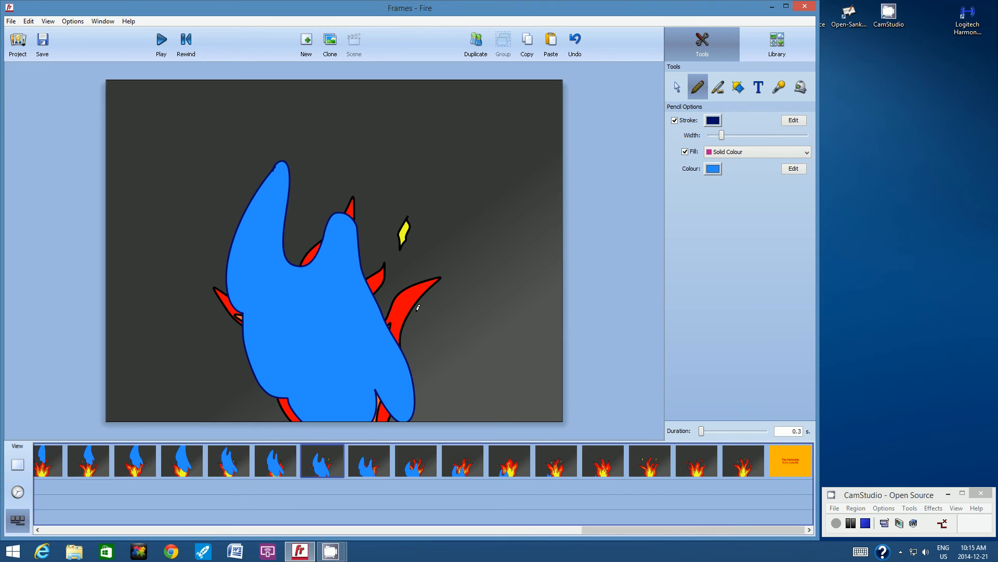
click(678, 87)
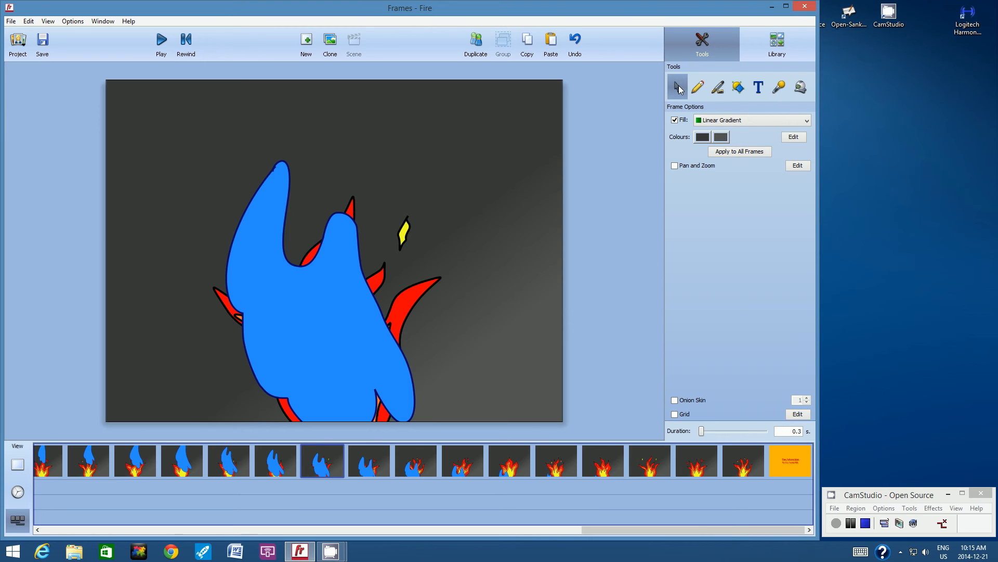
click(420, 286)
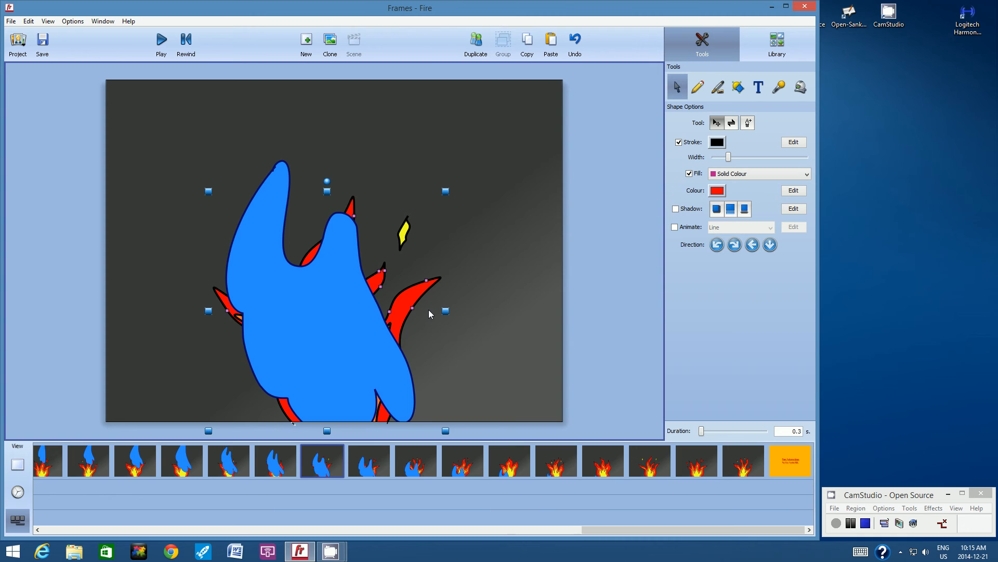
key(Delete)
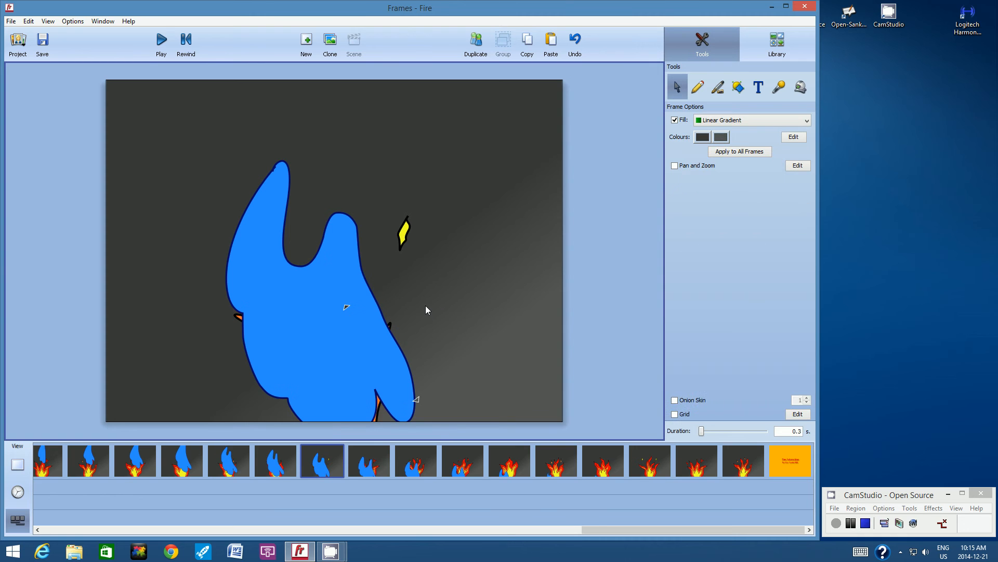
click(409, 232)
key(Delete)
click(392, 324)
key(Delete)
In the next frame, delete the red, orange and yellow flames and both red sparks, keeping only the two-peaked water.
click(380, 454)
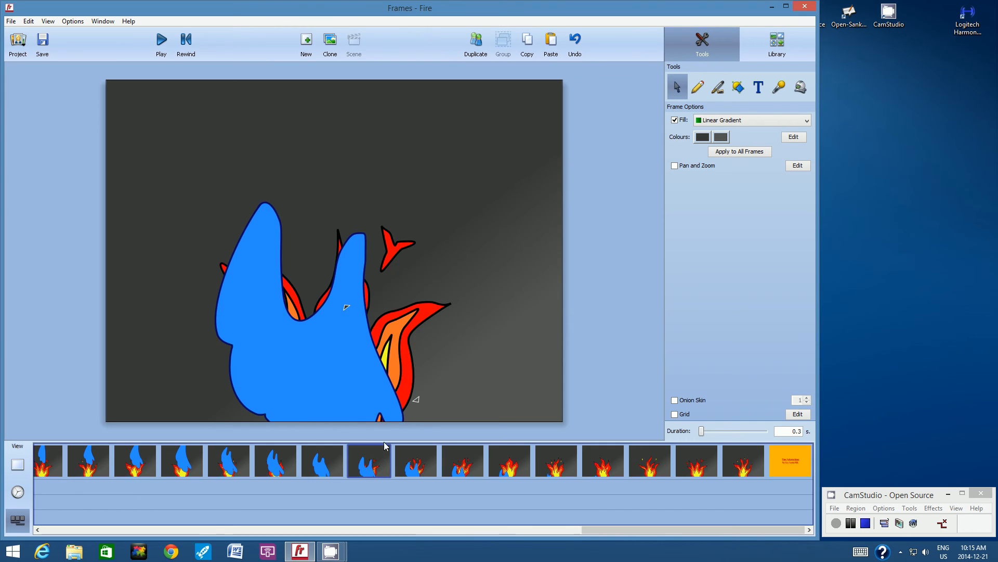
click(419, 316)
key(Delete)
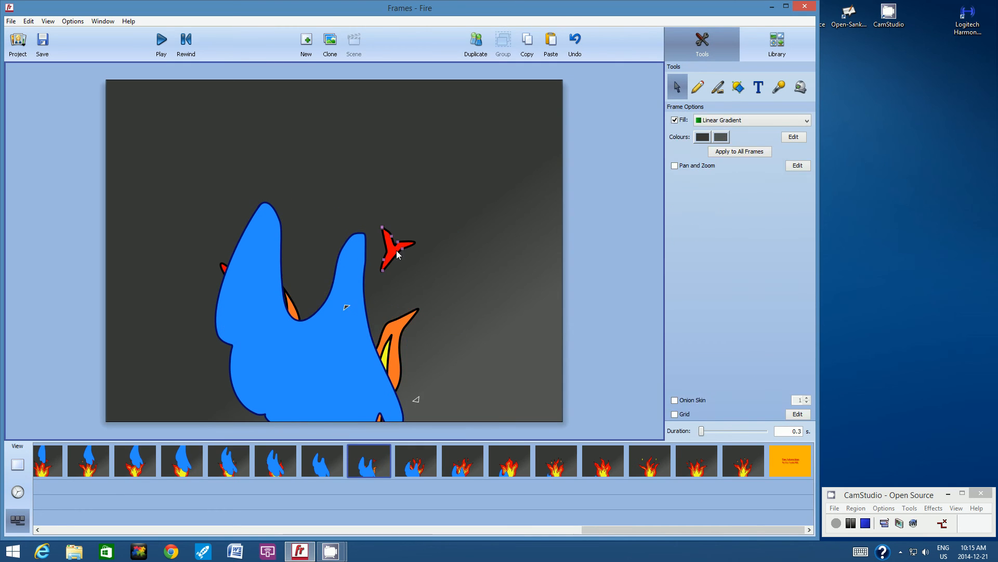
click(396, 251)
key(Delete)
click(397, 330)
key(Delete)
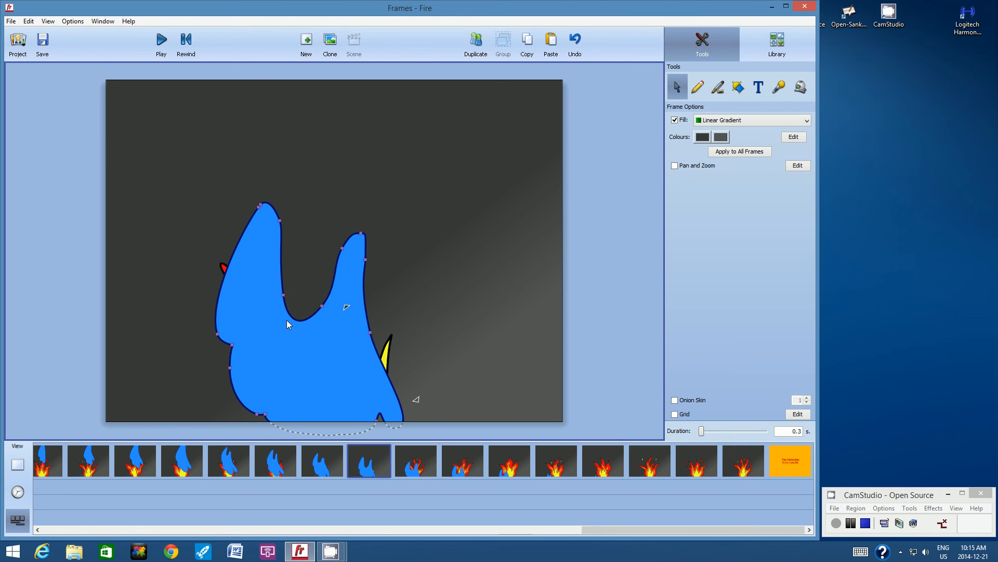
click(391, 347)
key(Delete)
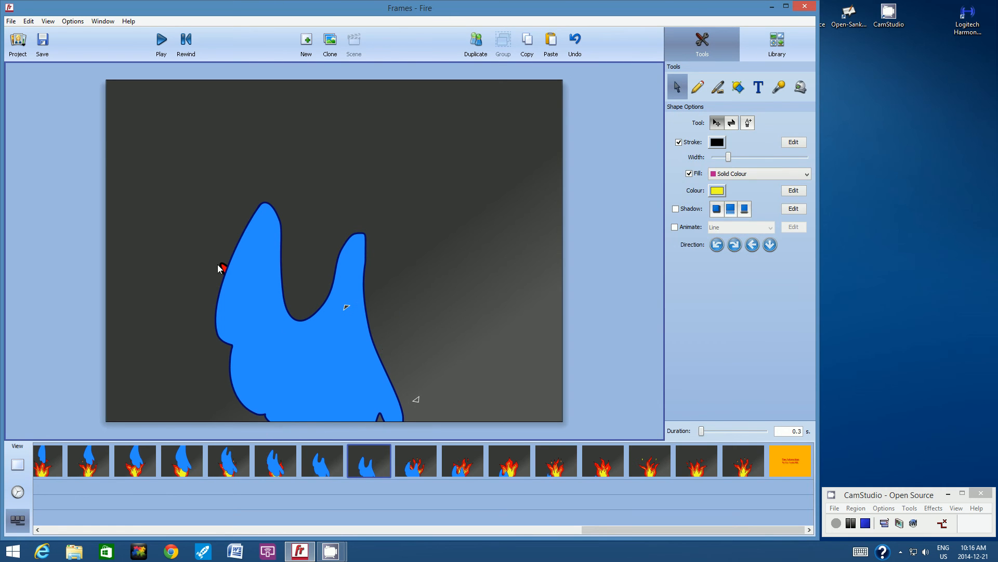
click(221, 270)
key(Delete)
In the following frame, delete the red, orange and yellow flames and the two orange sparks around the lower two-peaked water.
click(431, 457)
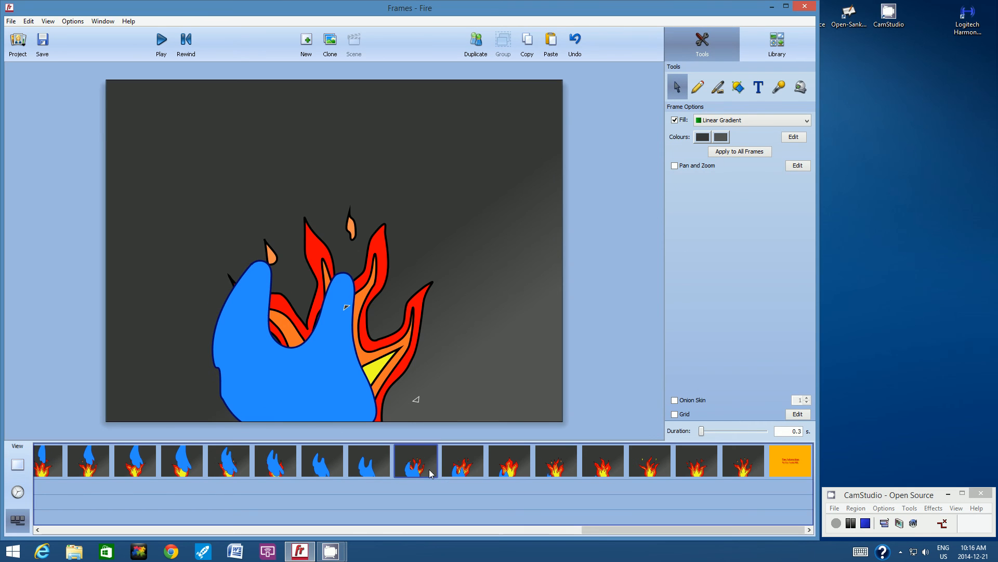
click(420, 309)
key(Delete)
click(392, 282)
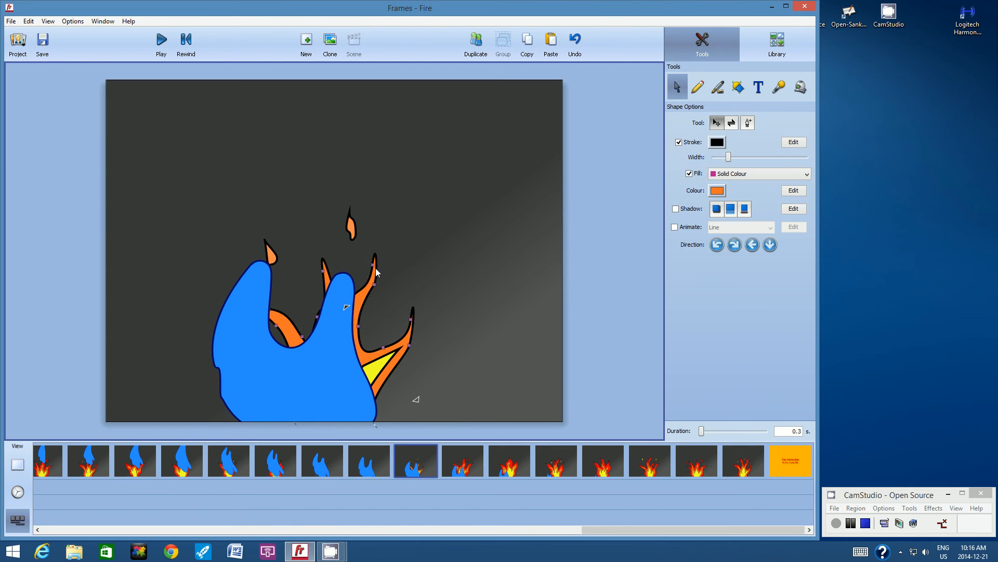
key(Delete)
click(352, 225)
key(Delete)
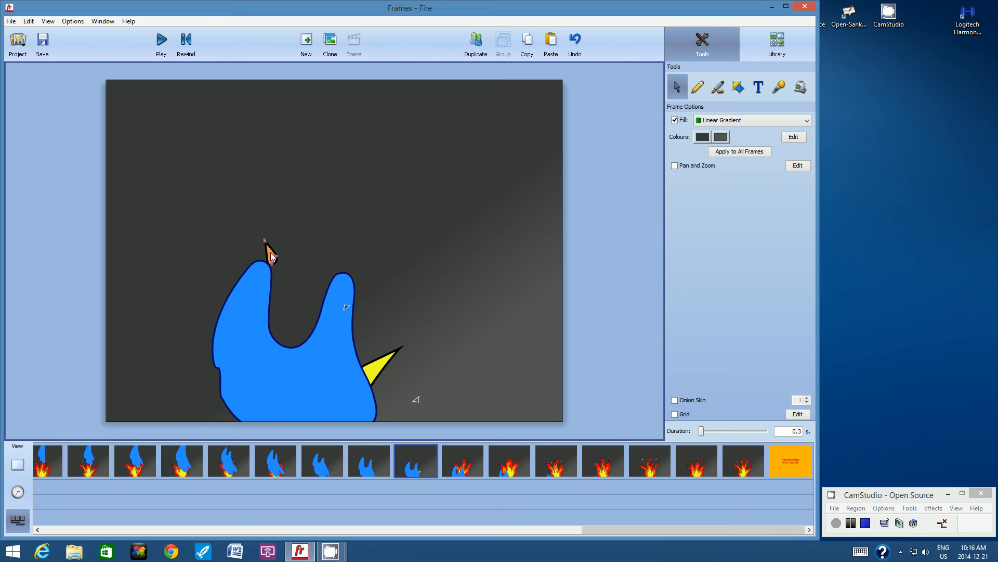
click(270, 251)
key(Delete)
click(391, 358)
key(Delete)
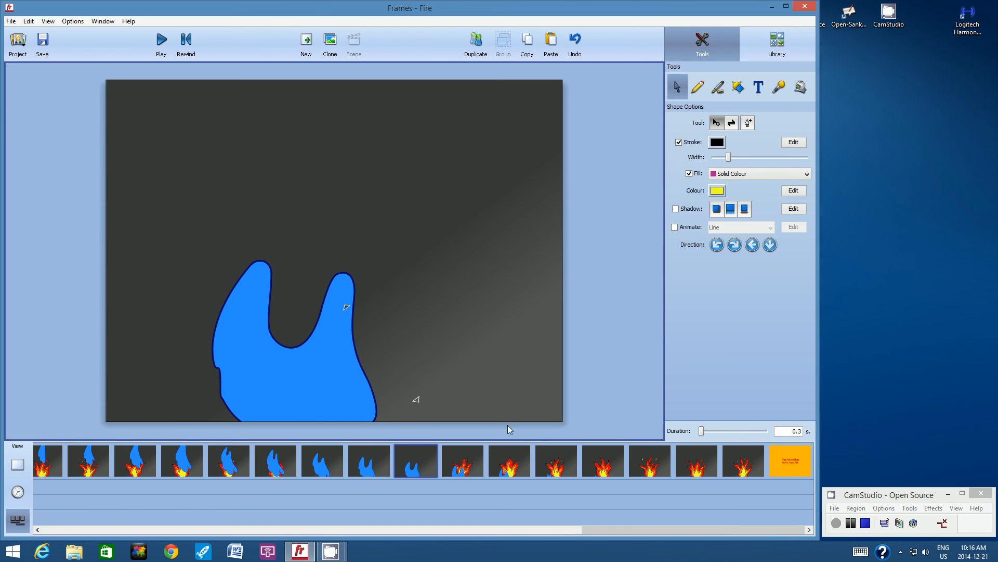
In the frame after that, delete the orange, red and yellow flames and both red sparks, leaving the smaller two-peaked water.
click(463, 463)
click(383, 337)
key(Delete)
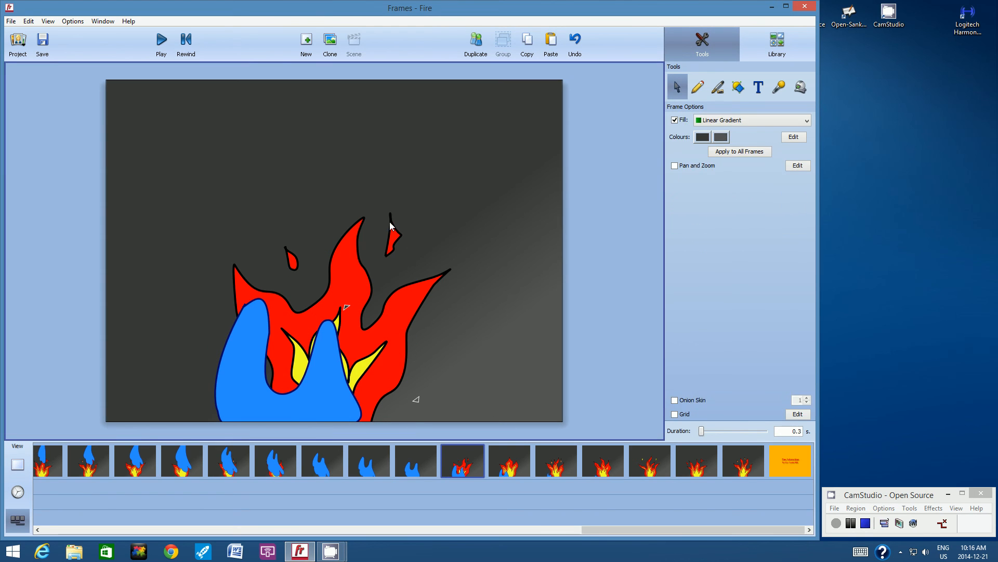
click(392, 230)
key(Delete)
click(402, 318)
key(Delete)
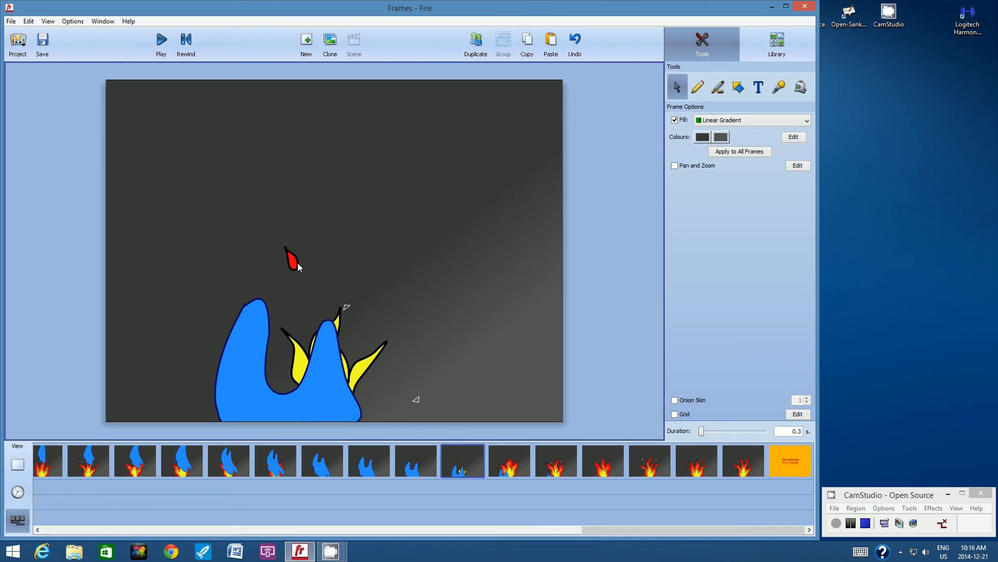
click(293, 260)
key(Delete)
click(377, 355)
key(Delete)
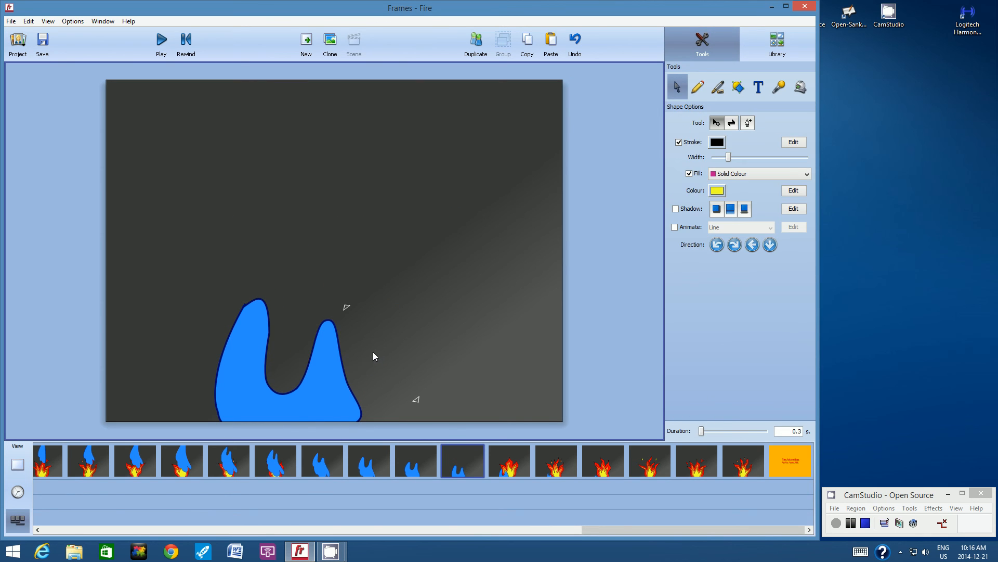
Remove the orange, red and yellow flame layers from the next frame, which has low two-peaked water and no sparks.
click(513, 463)
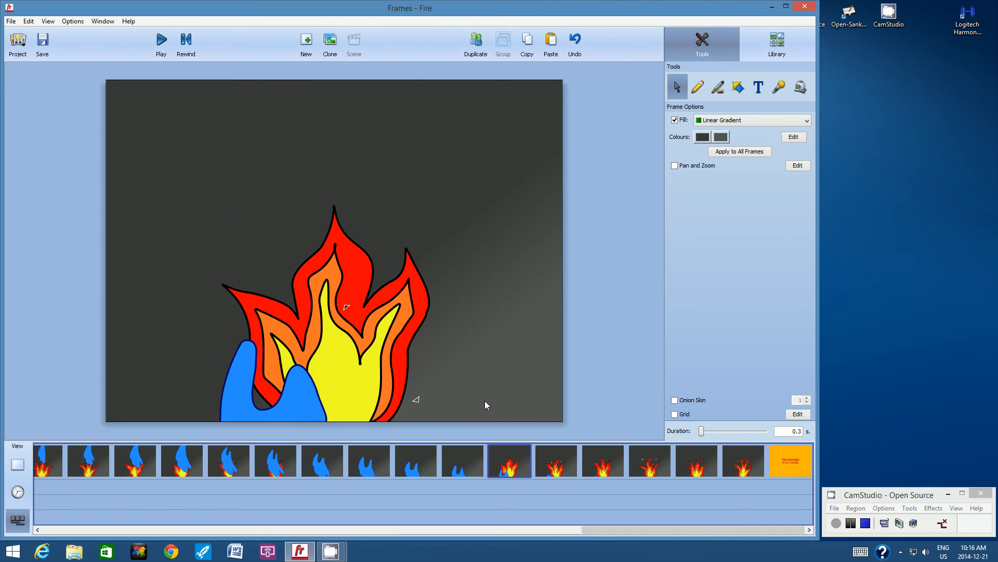
click(392, 327)
key(Delete)
click(372, 304)
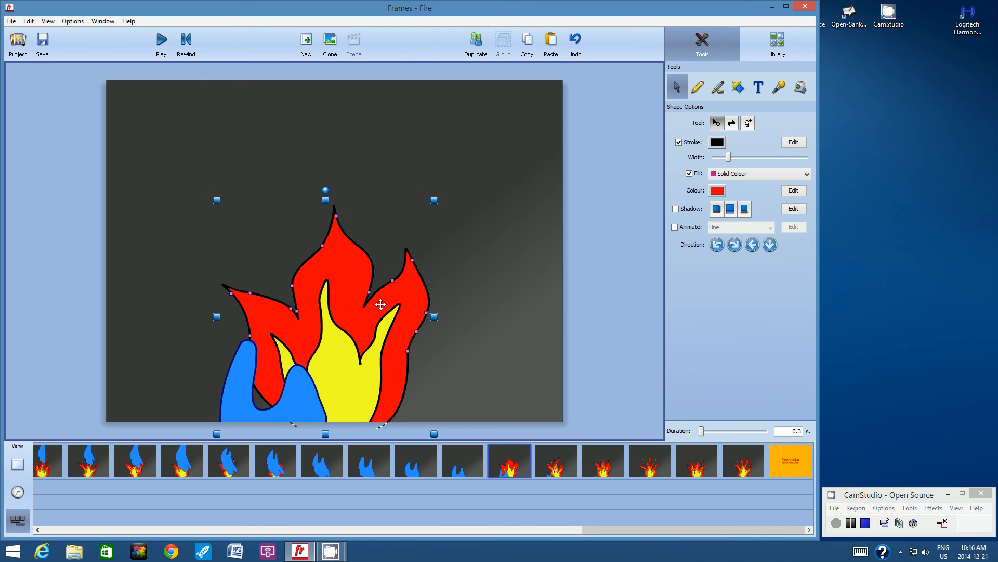
key(Delete)
click(379, 350)
key(Delete)
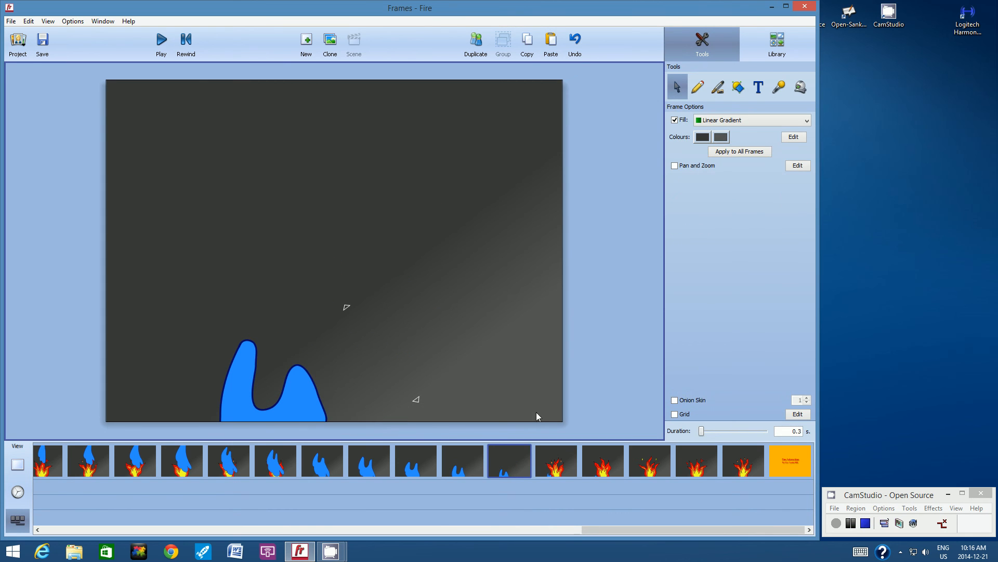
Select and delete the whole fire and both orange sparks in the next frame, keeping the small uneven water shape.
click(566, 467)
click(397, 325)
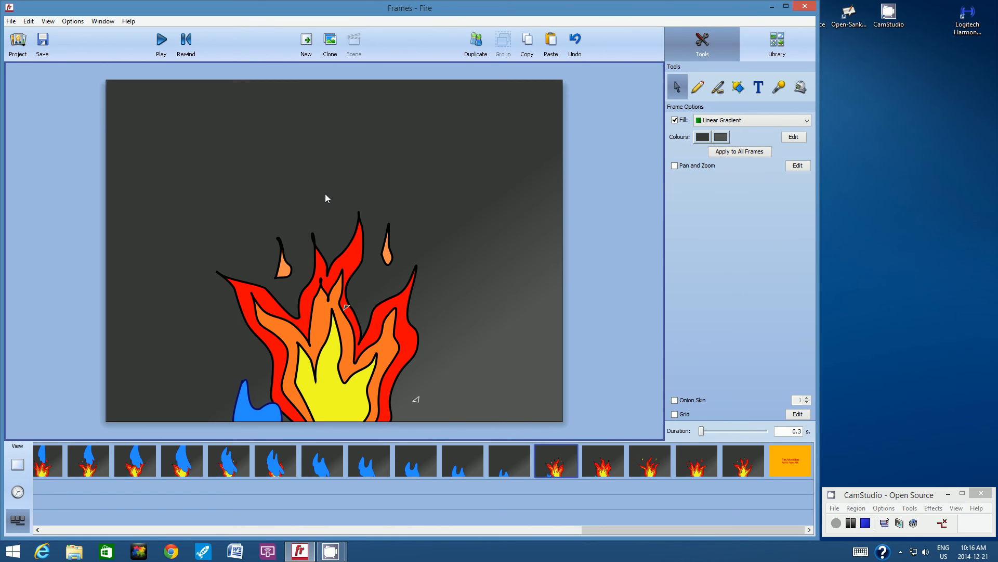
drag(325, 194, 515, 428)
key(Delete)
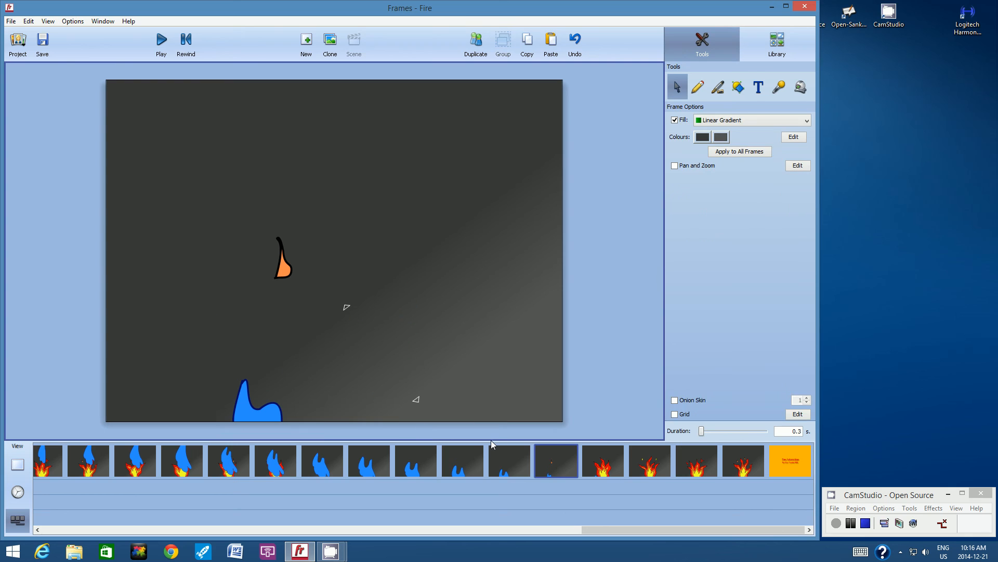
click(289, 269)
key(Delete)
Select and delete all flames in the frame with the small rounded water peak, keeping the water.
click(613, 460)
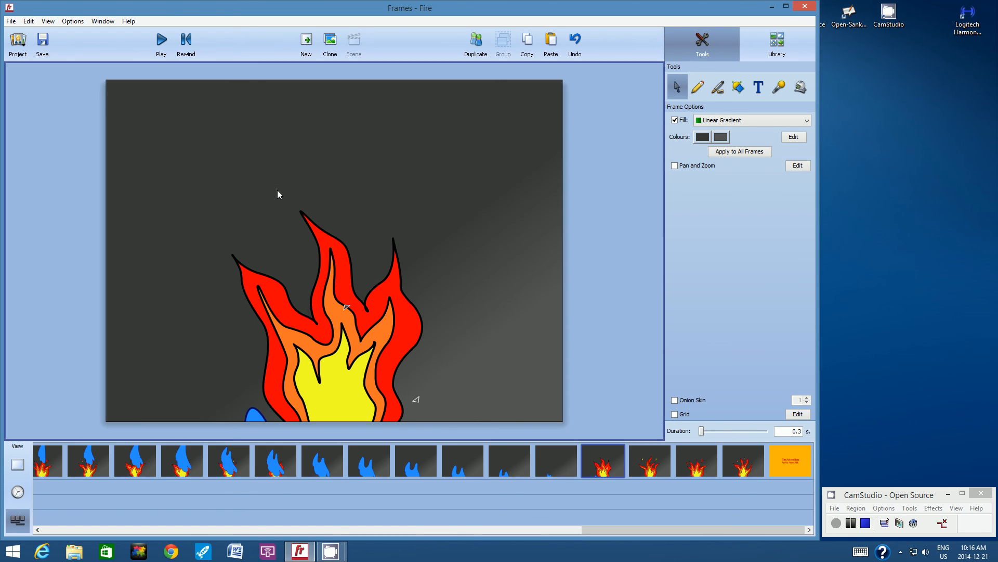
drag(277, 189, 482, 429)
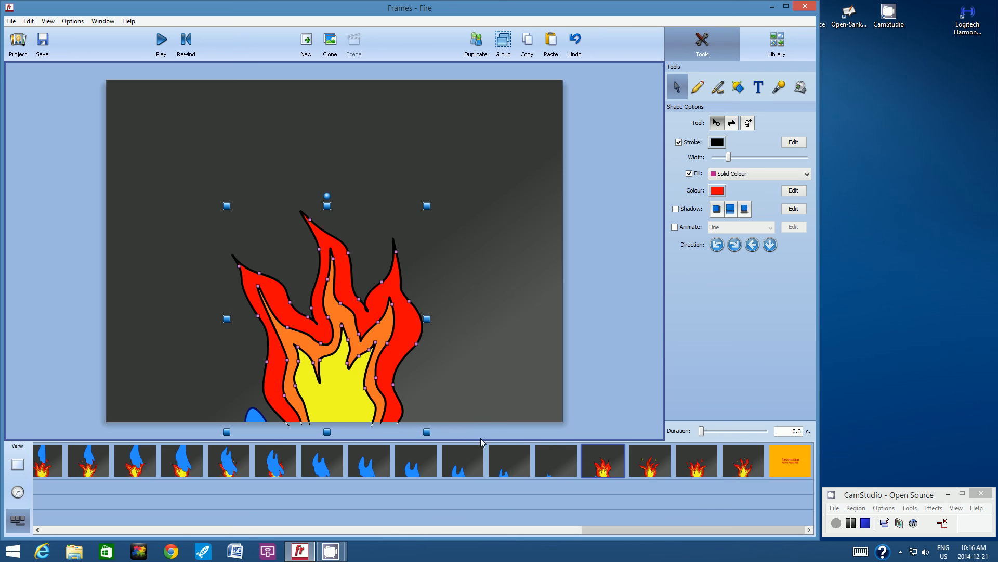
key(Delete)
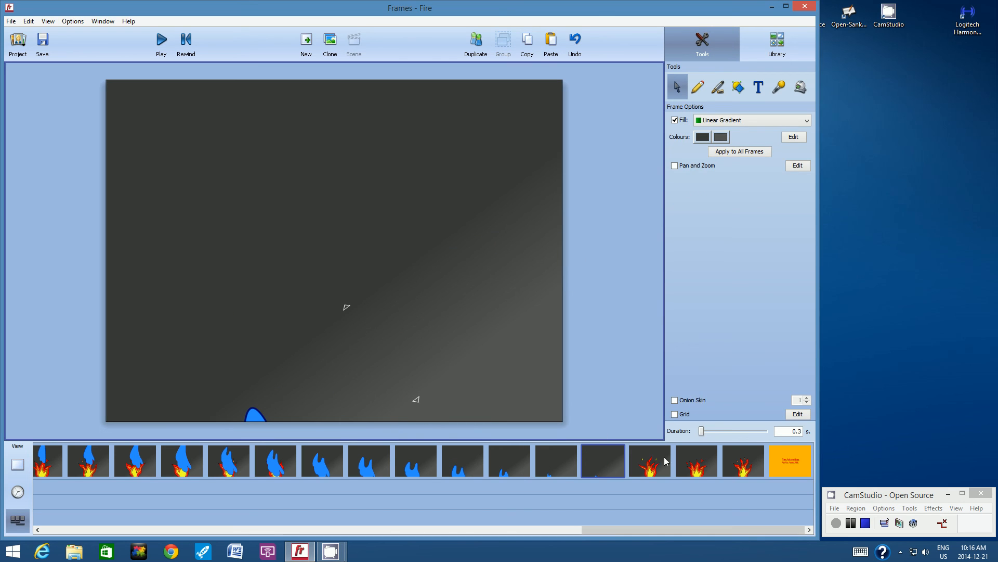
Delete all flames and sparks from the last three frames before the closing title and save the project.
click(658, 460)
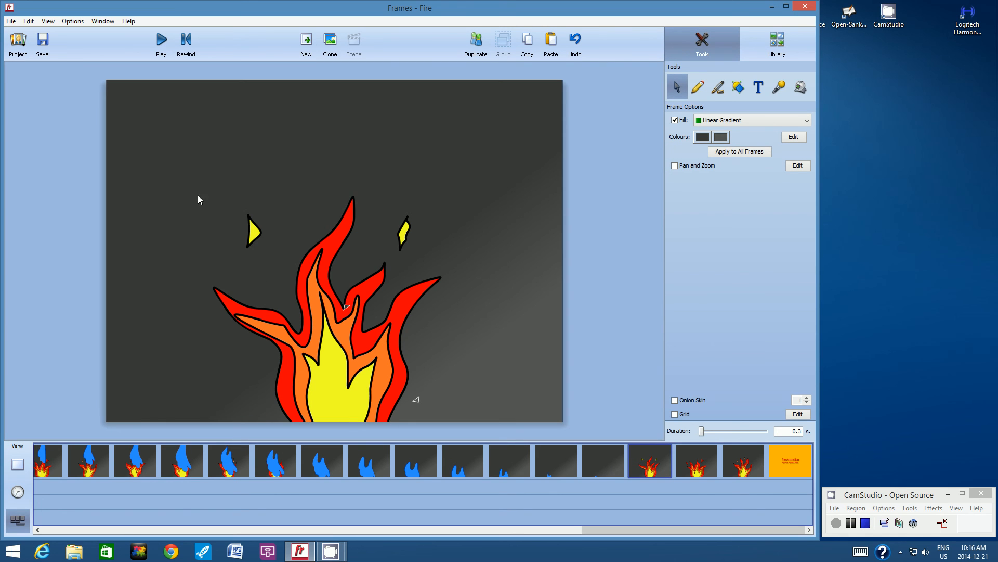
drag(183, 186, 558, 435)
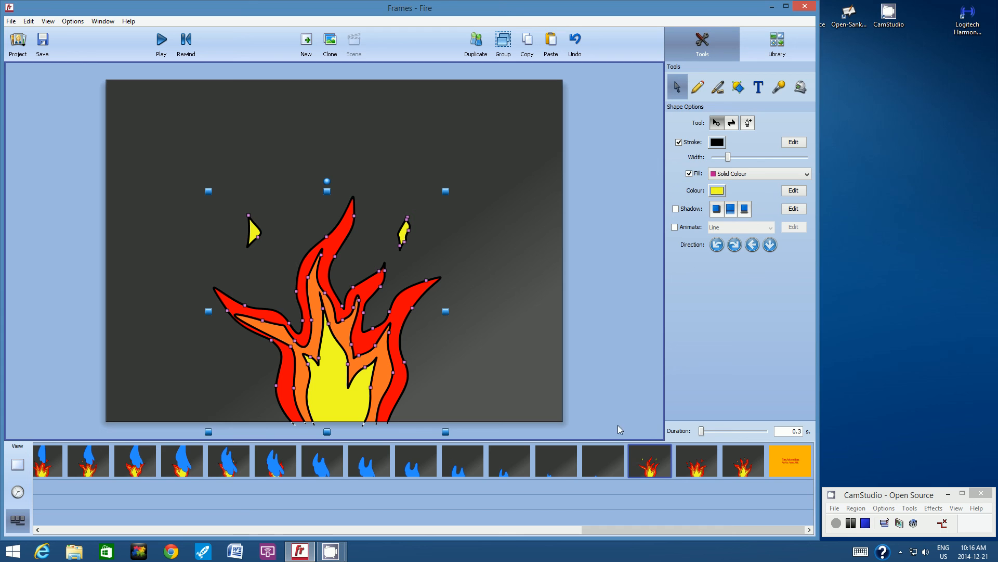
key(Delete)
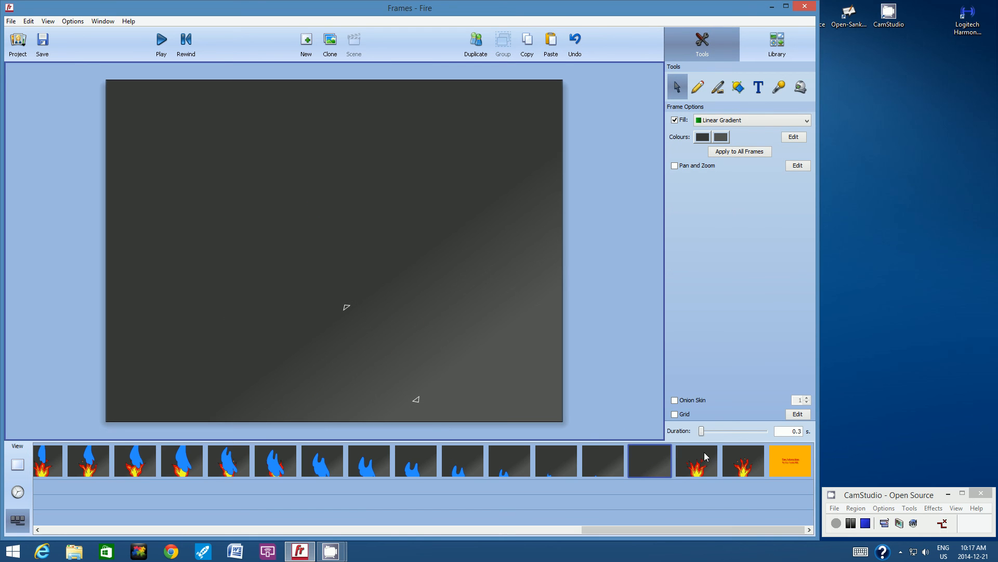
click(705, 453)
drag(181, 201, 542, 429)
key(Delete)
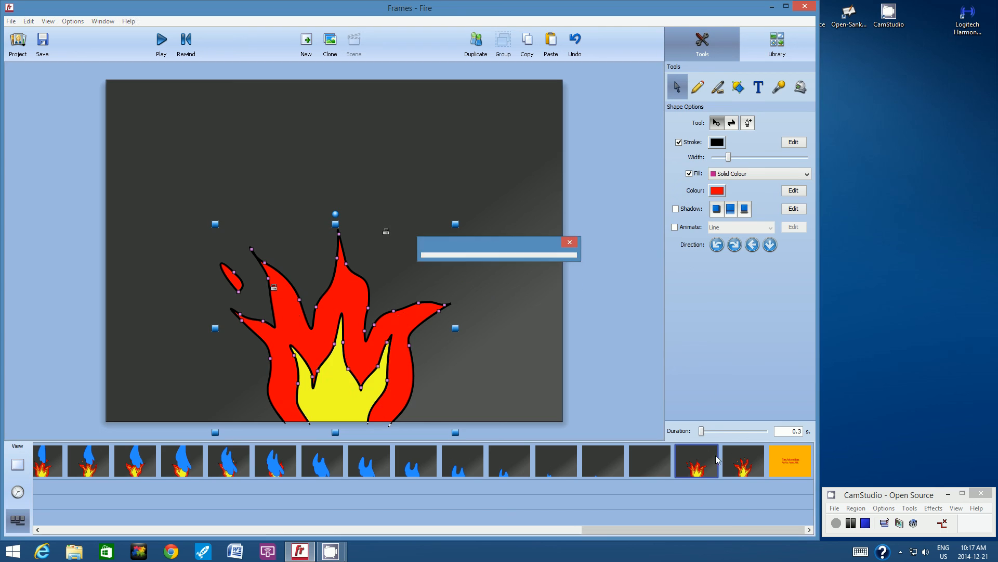
click(743, 457)
drag(191, 188, 519, 429)
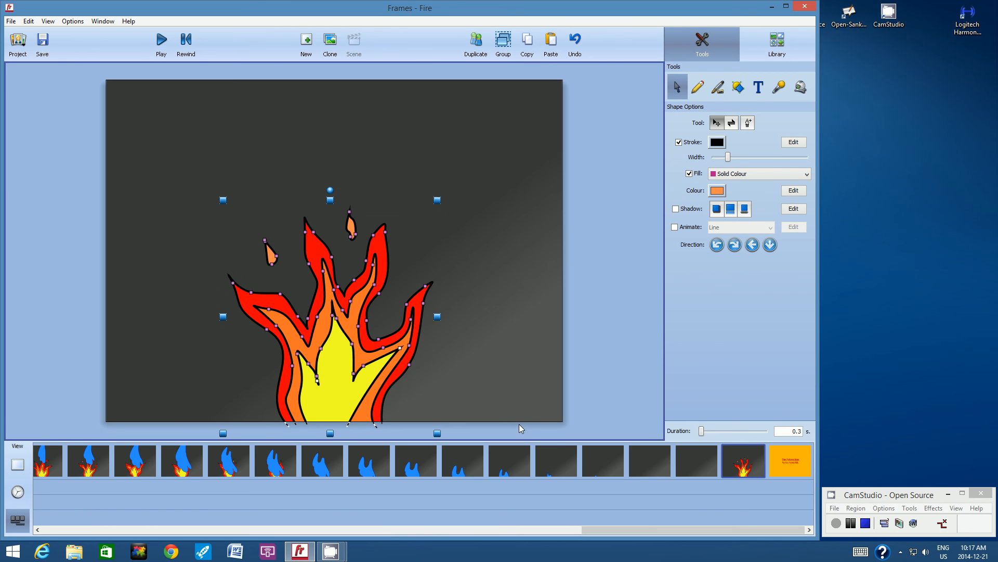
key(Delete)
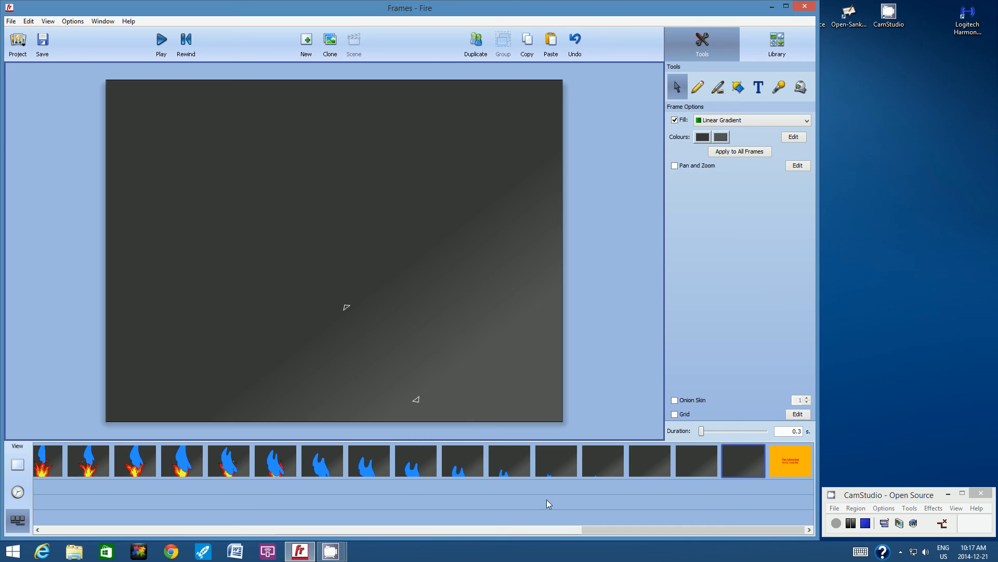
click(42, 46)
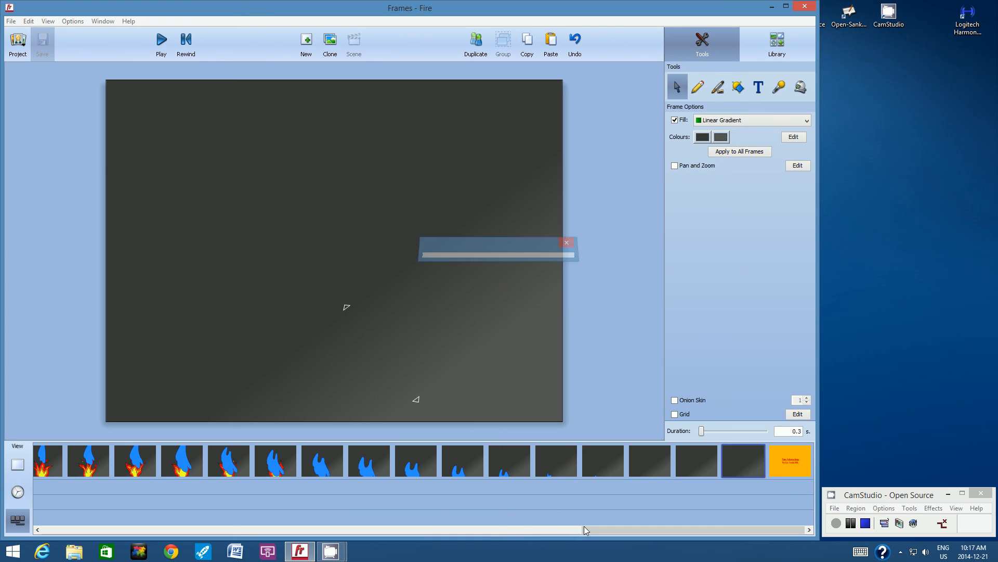
Play the finished animation from its first frame through to the closing title and stop the preview.
drag(588, 526, 42, 546)
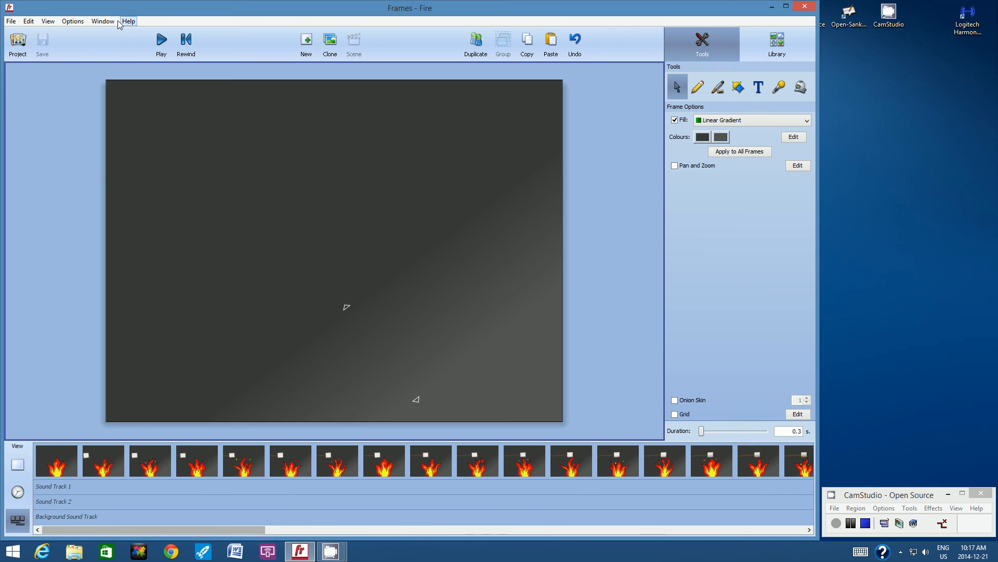
click(161, 41)
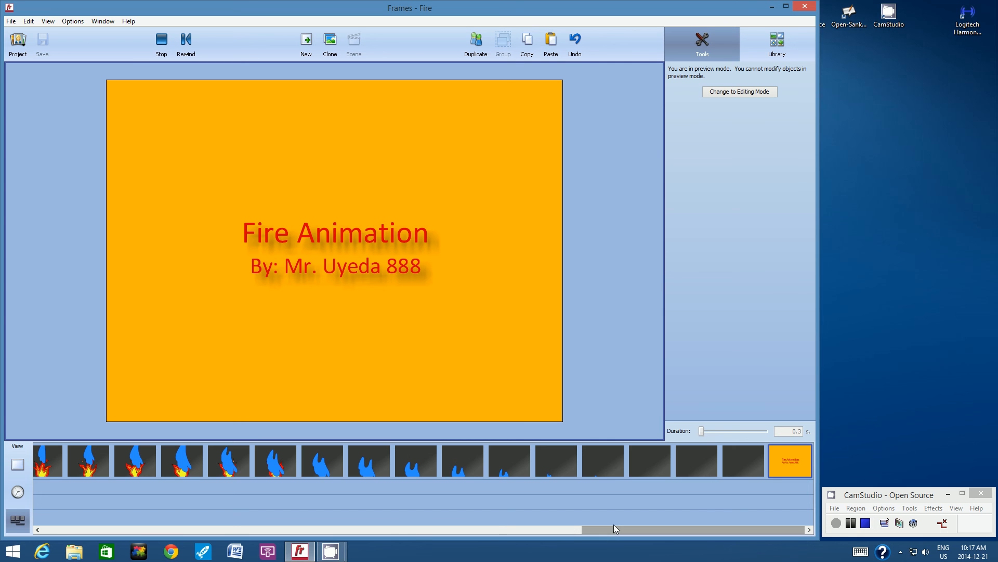
drag(613, 529, 64, 543)
click(39, 451)
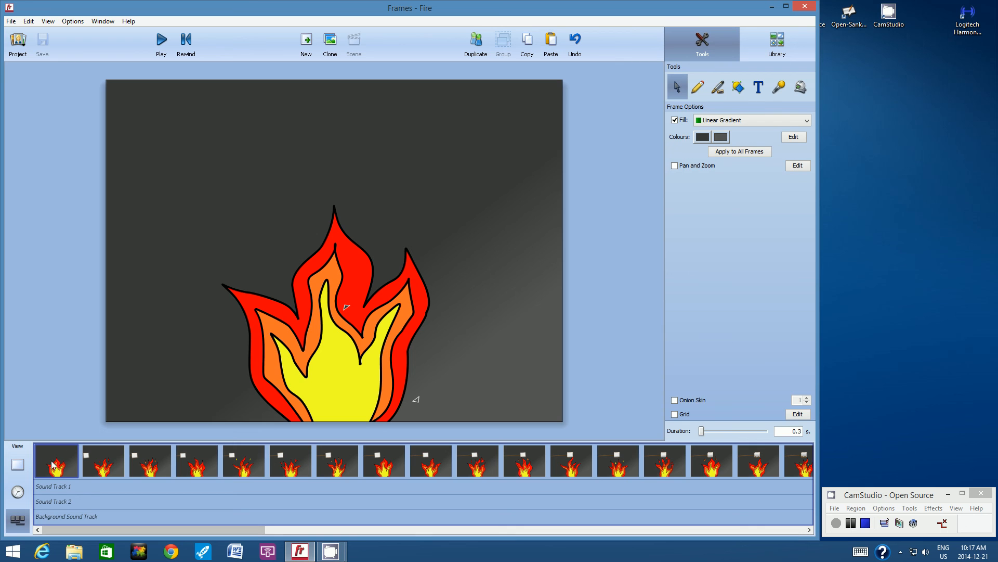
click(162, 47)
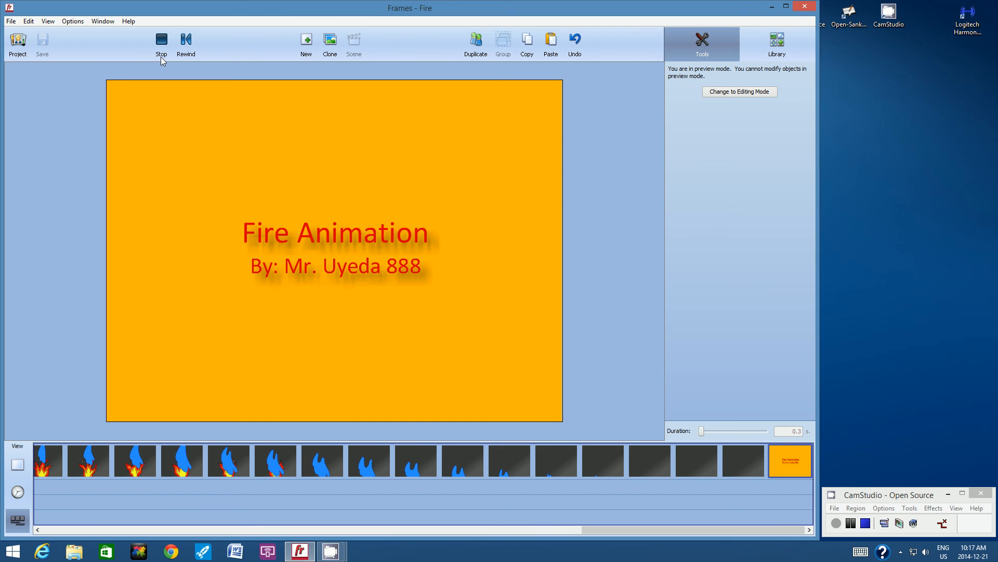
click(161, 57)
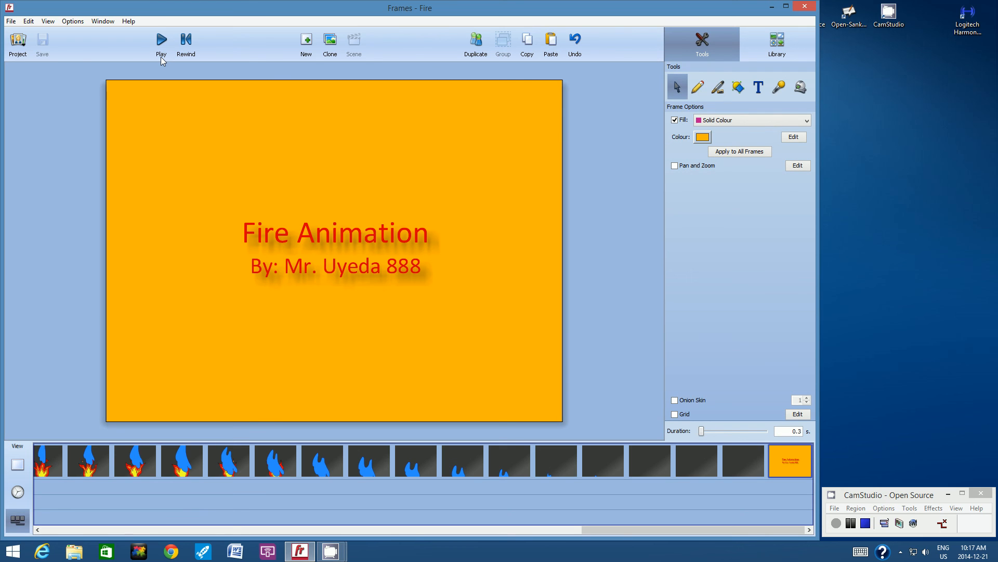